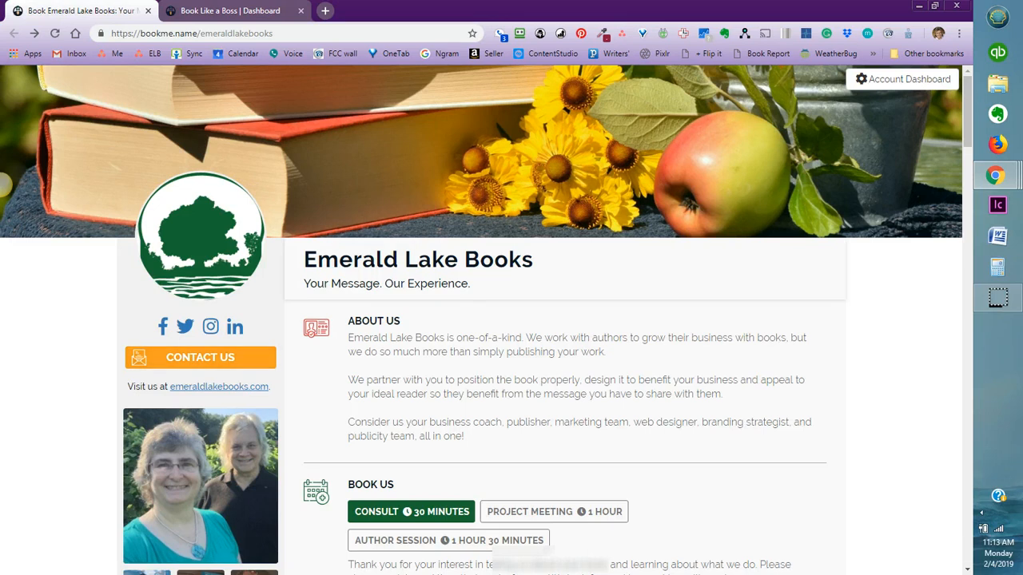
Compare the Project Meeting, Author Session and Consult appointment types in the Book Us section, ending on the 30-minute Consult
scroll(3, 185, down, 3)
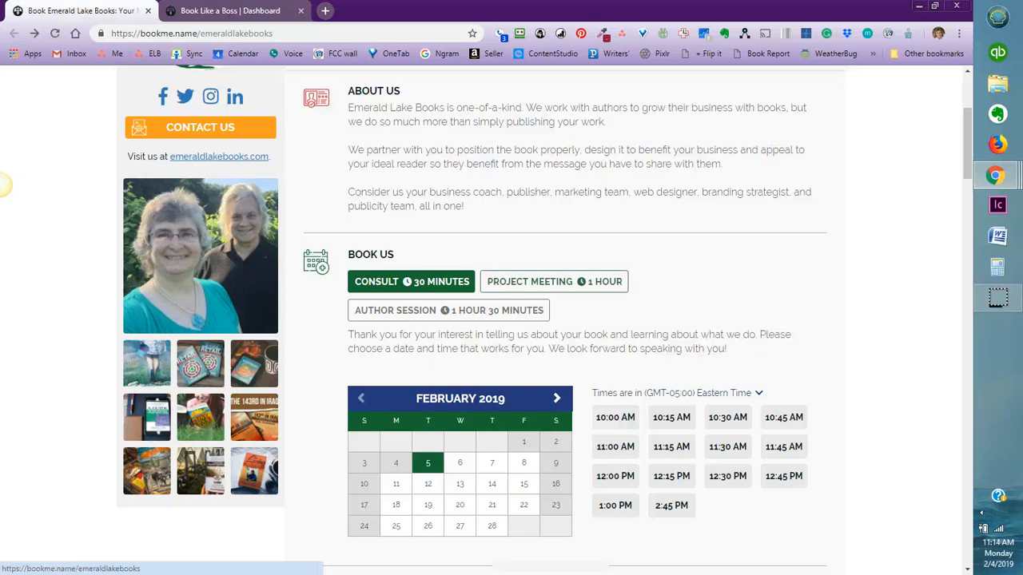
click(554, 281)
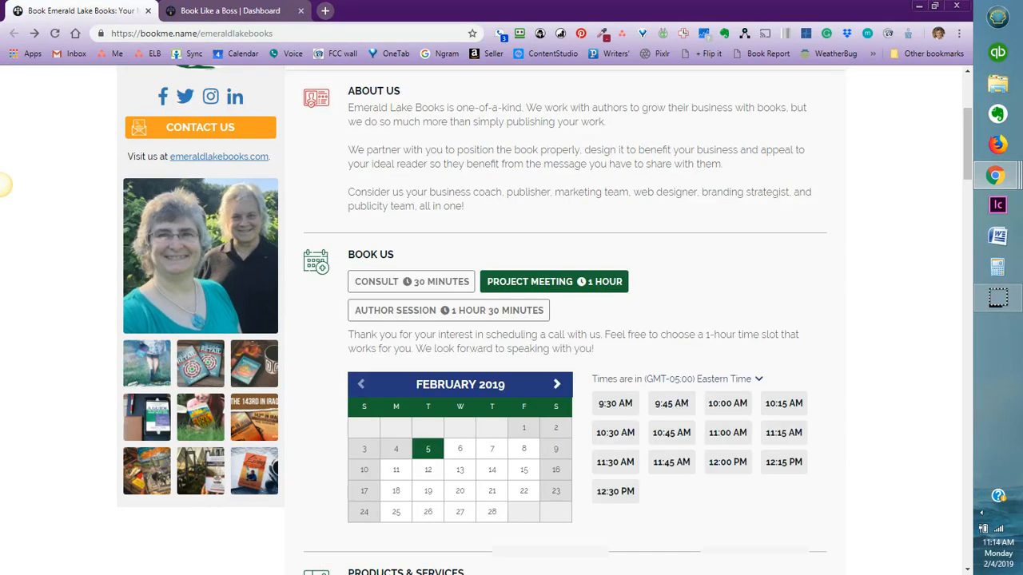
click(448, 310)
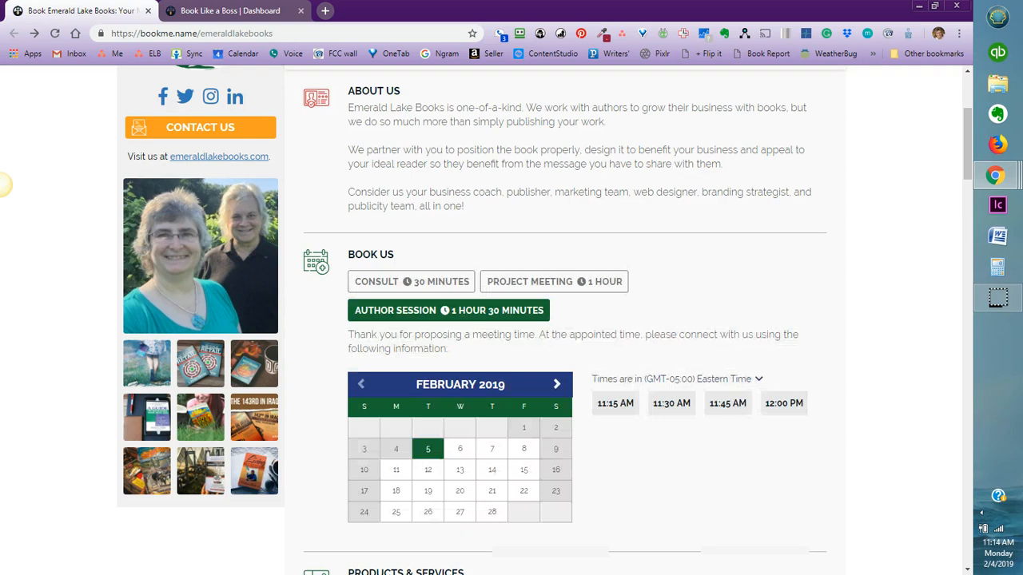
click(410, 281)
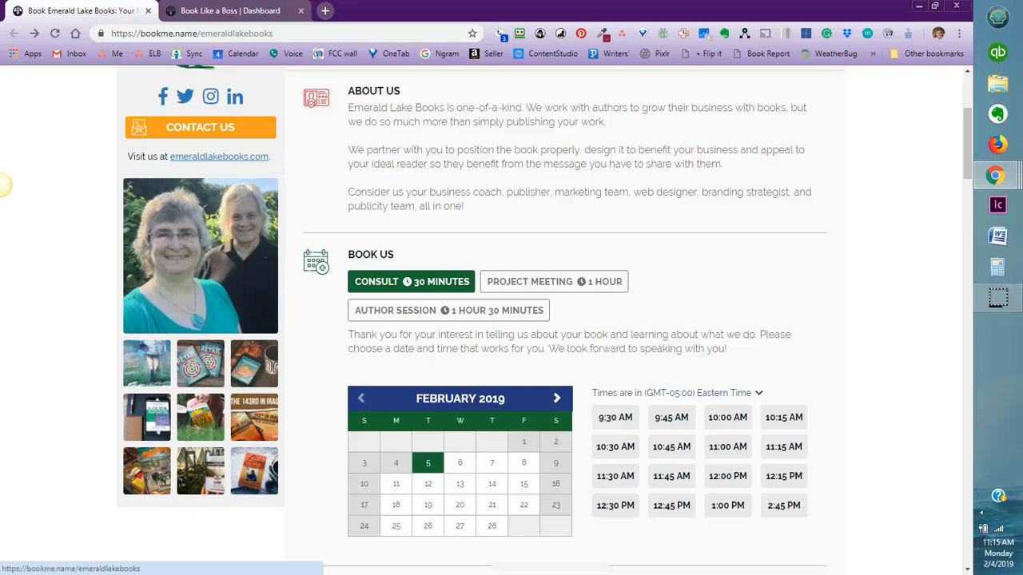
Examine the Maximum Impact Coaching Session booking form for February 6 at 10:00 AM, including its payment options, and close it unsubmitted
scroll(4, 185, down, 3)
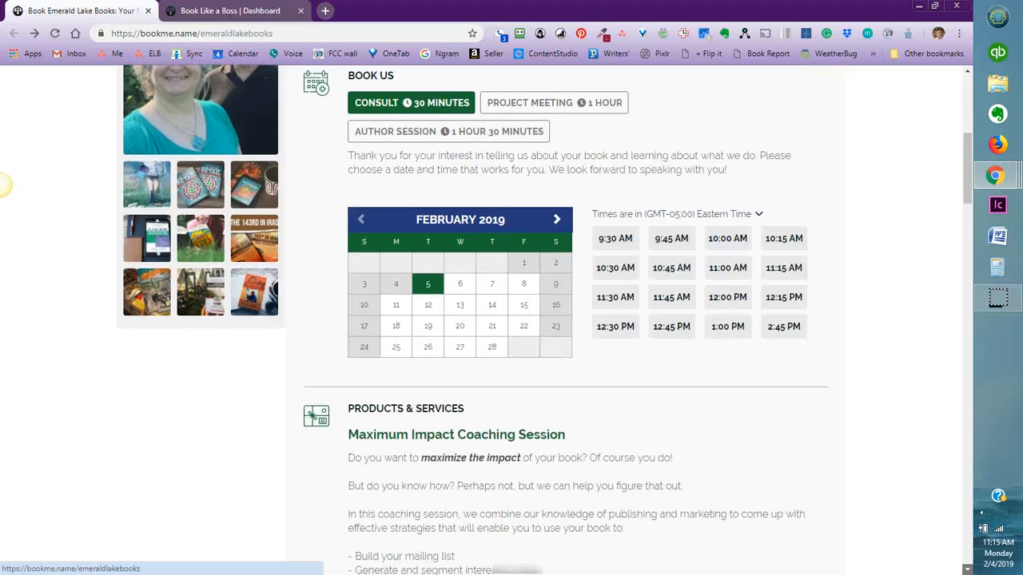
scroll(4, 184, down, 3)
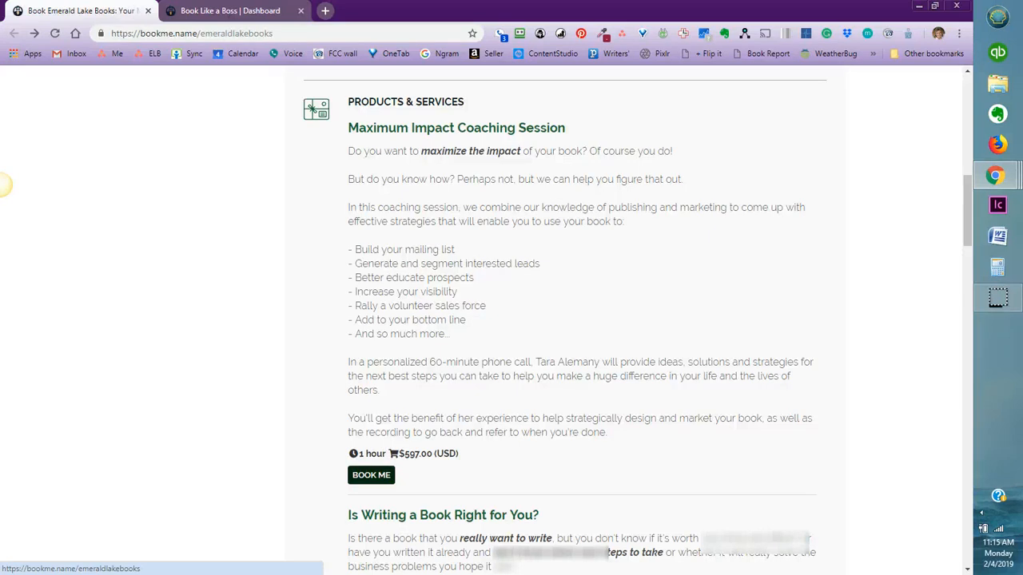
click(372, 475)
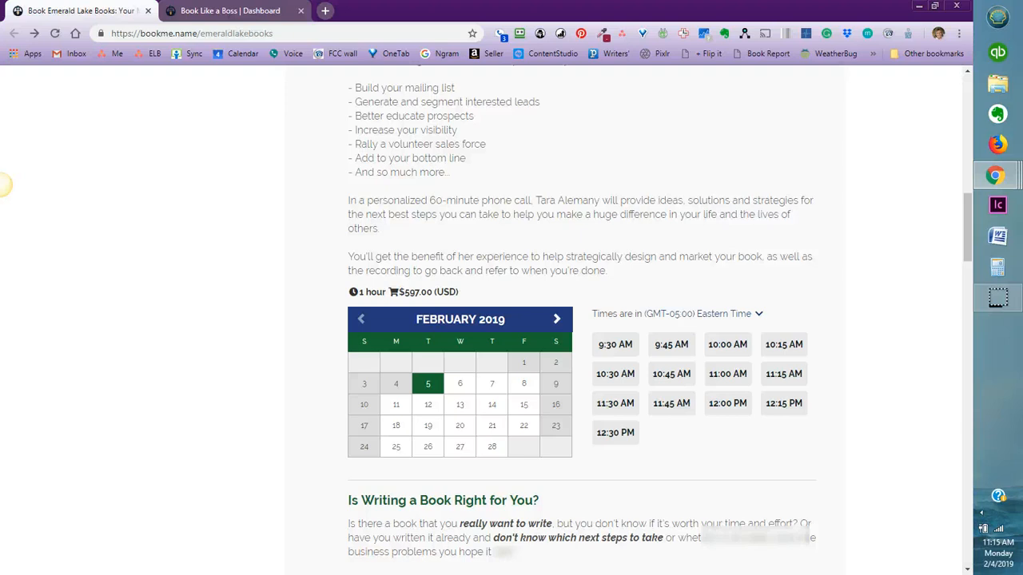
click(460, 383)
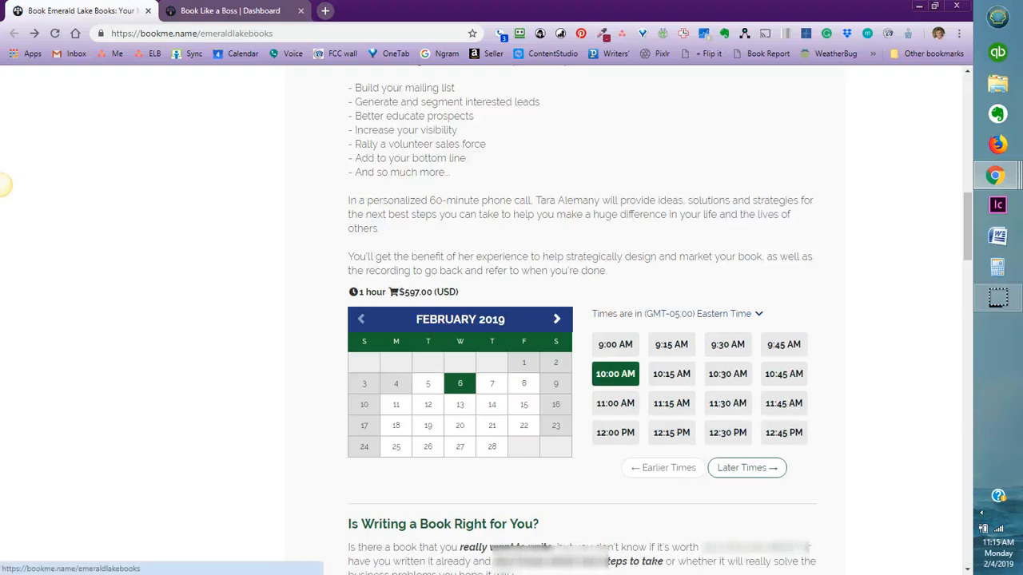
click(616, 374)
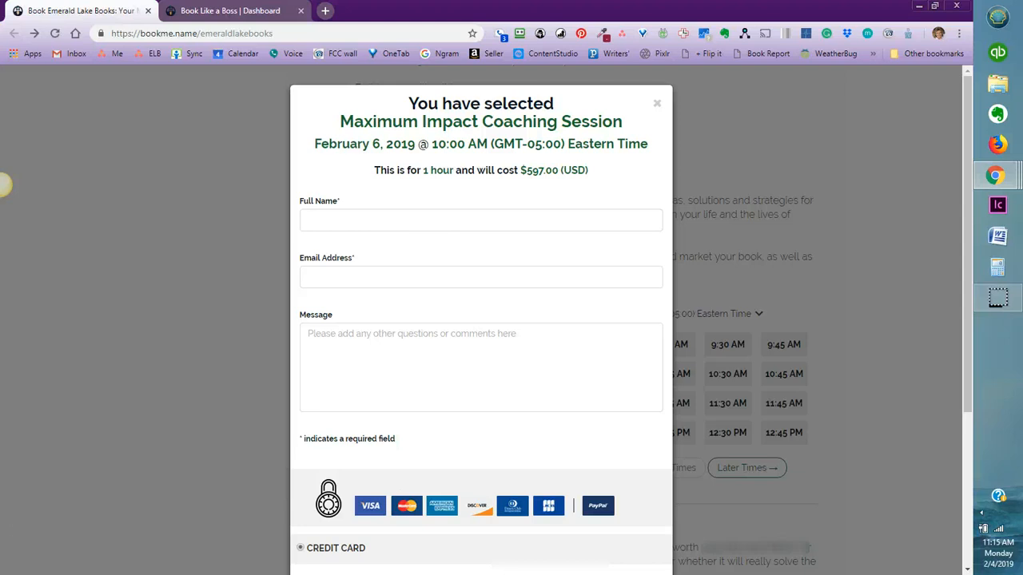
scroll(3, 185, down, 3)
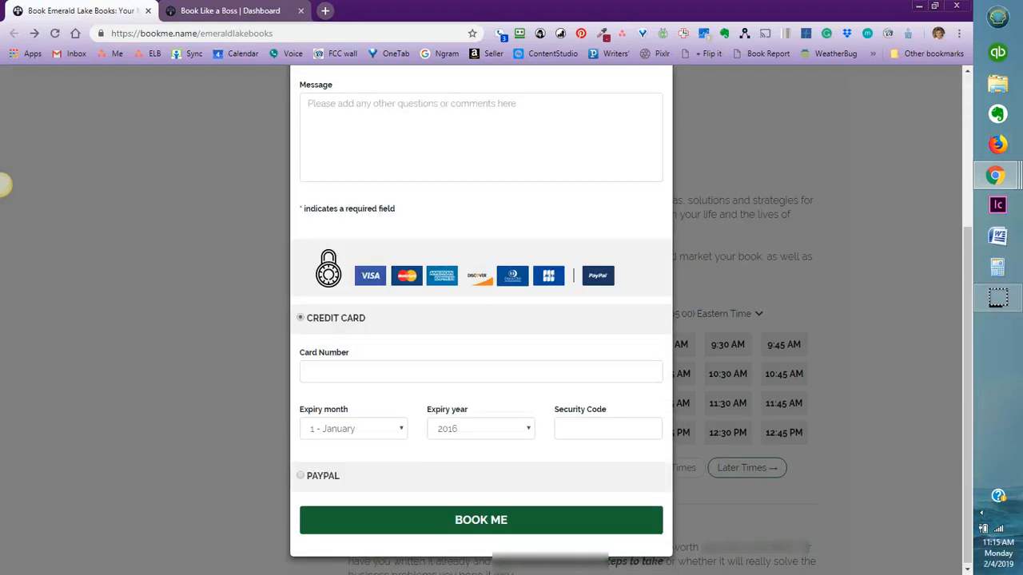
scroll(3, 184, up, 3)
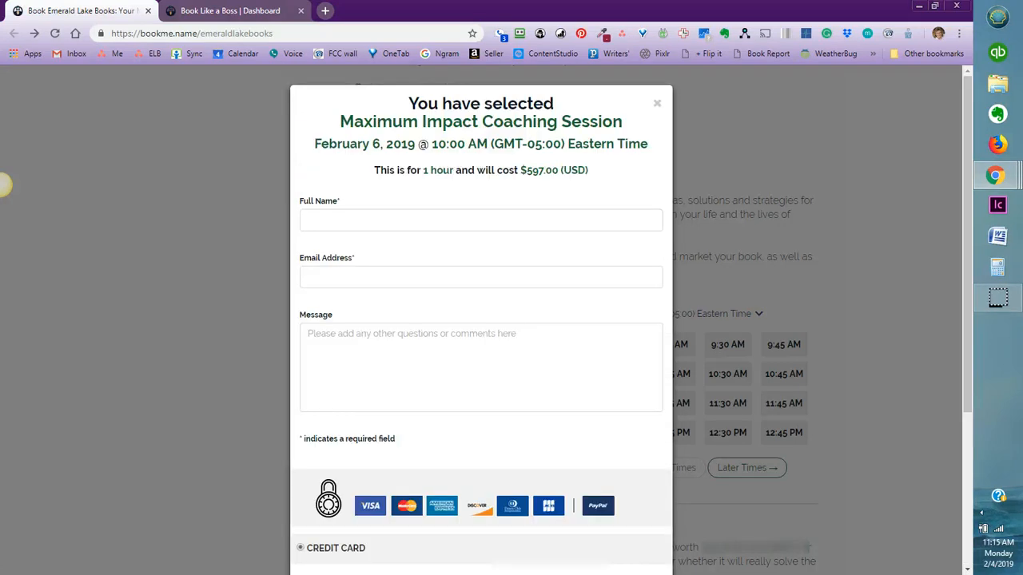
click(657, 103)
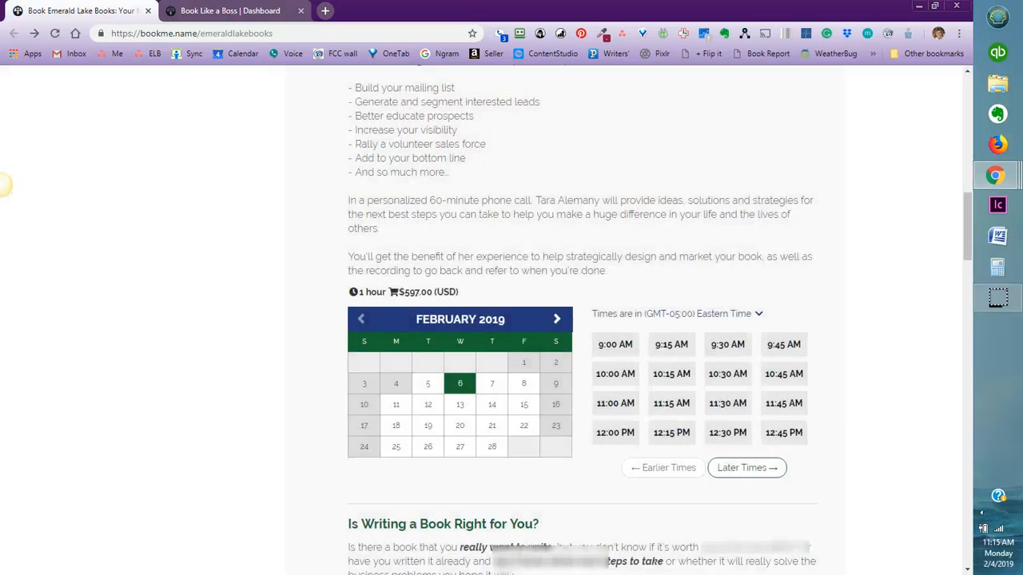
View the Consult booking form for February 5 at 12:45 PM and close it without booking
scroll(488, 319, up, 6)
click(667, 301)
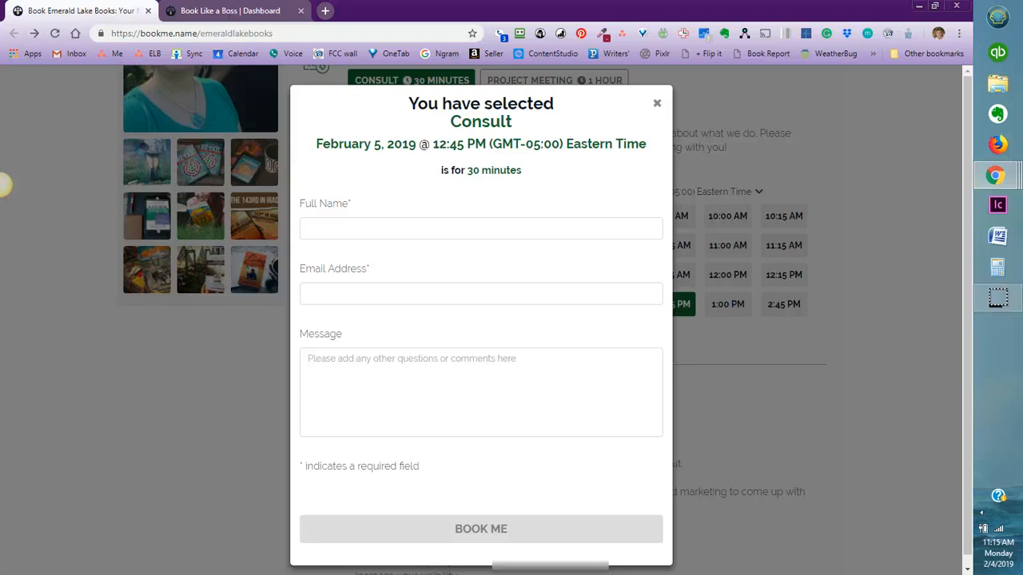
click(657, 103)
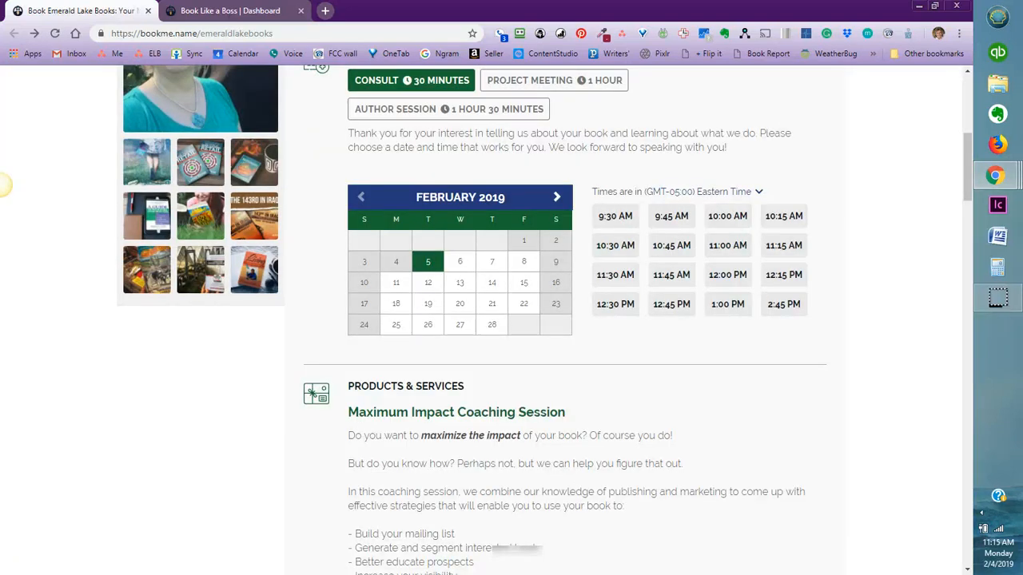
Look through the remaining Products & Services offerings and the client testimonials down to the FAQ section
scroll(4, 185, down, 4)
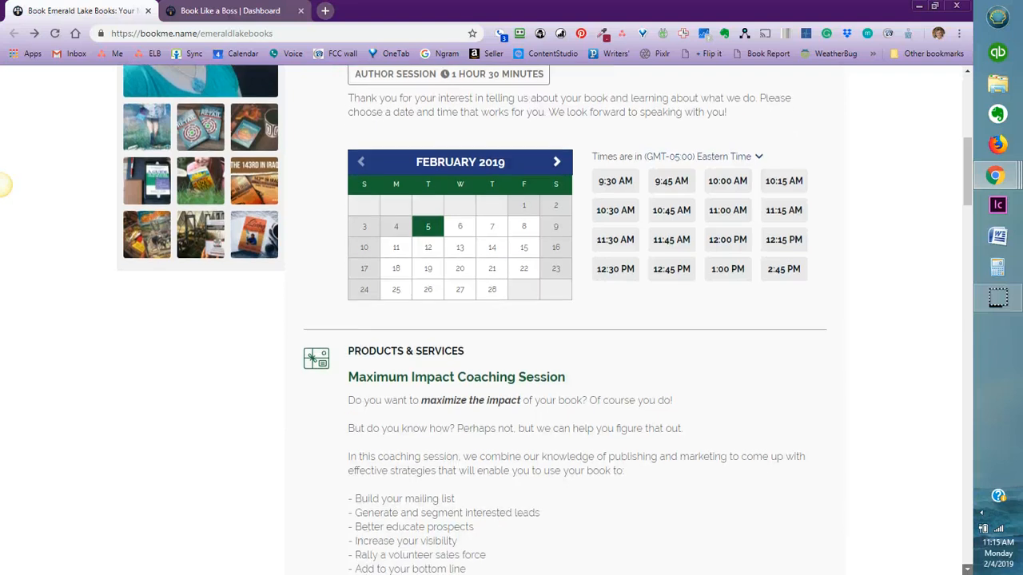
scroll(3, 185, down, 9)
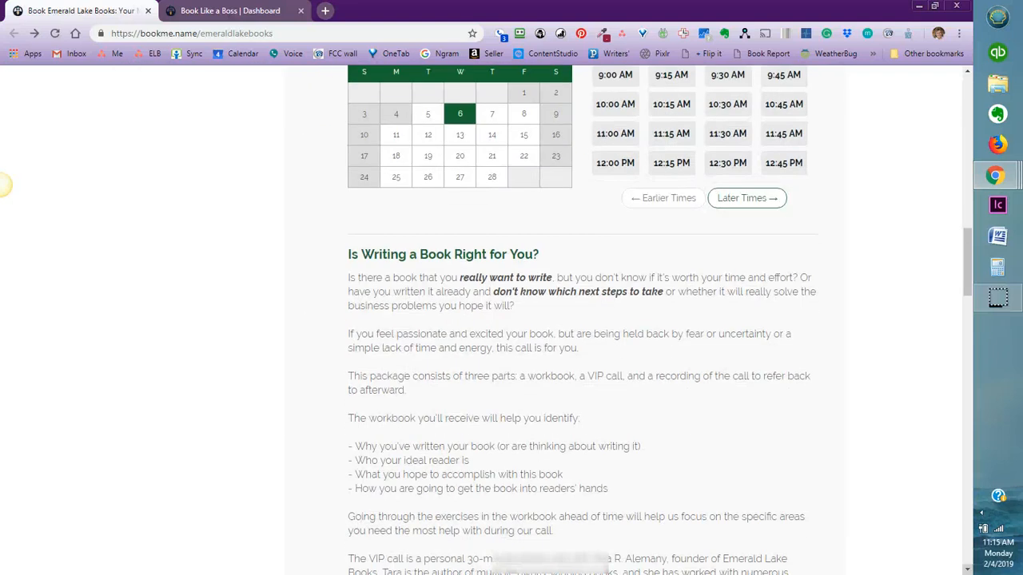
scroll(3, 185, down, 6)
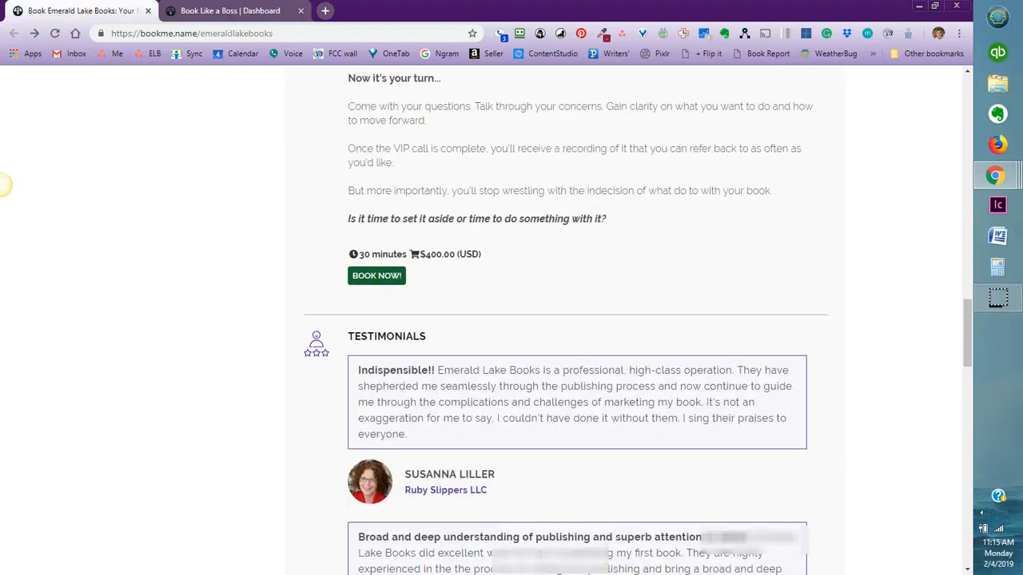
scroll(3, 184, down, 1)
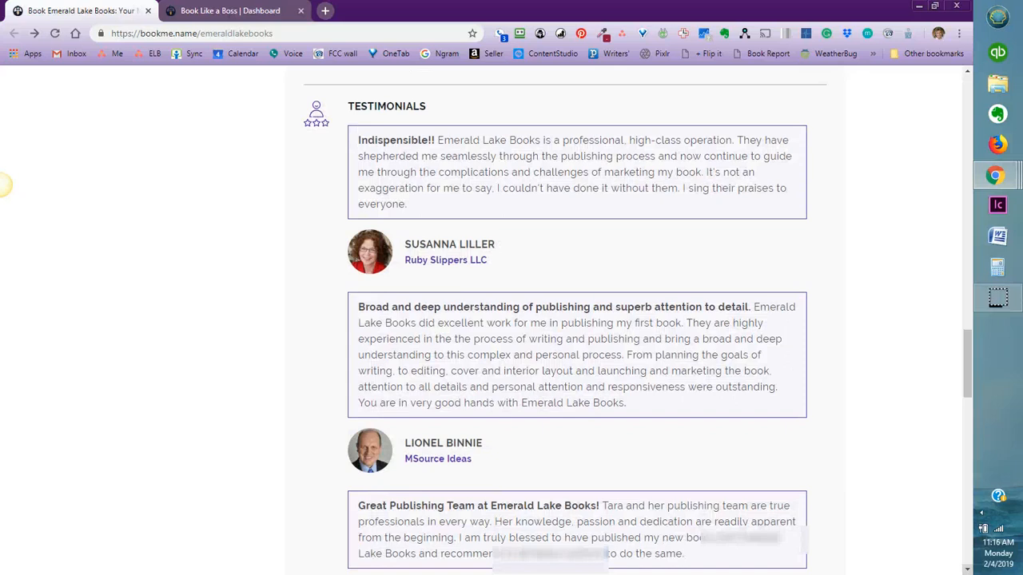
scroll(3, 185, down, 1)
scroll(3, 185, down, 2)
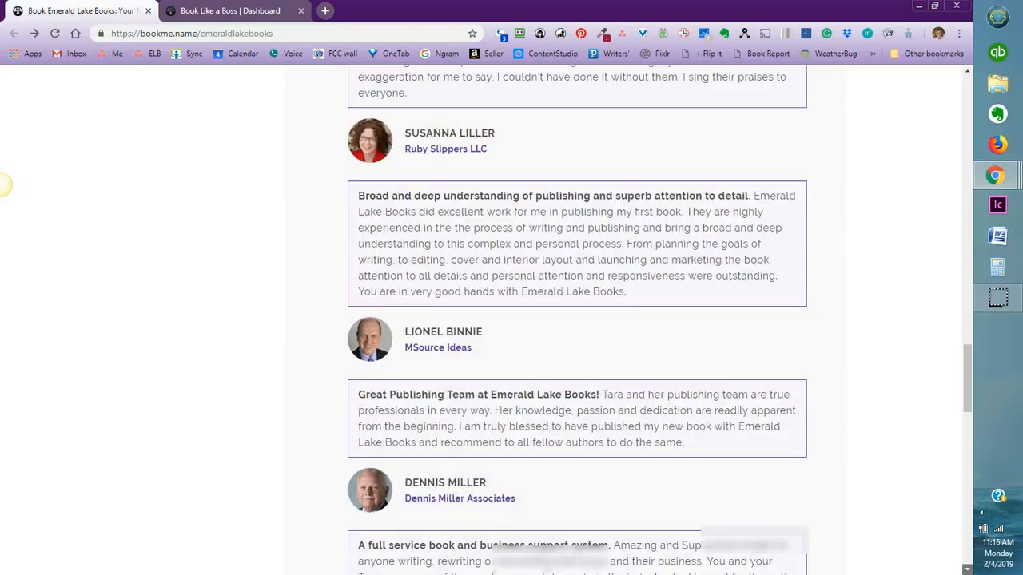
scroll(3, 184, down, 5)
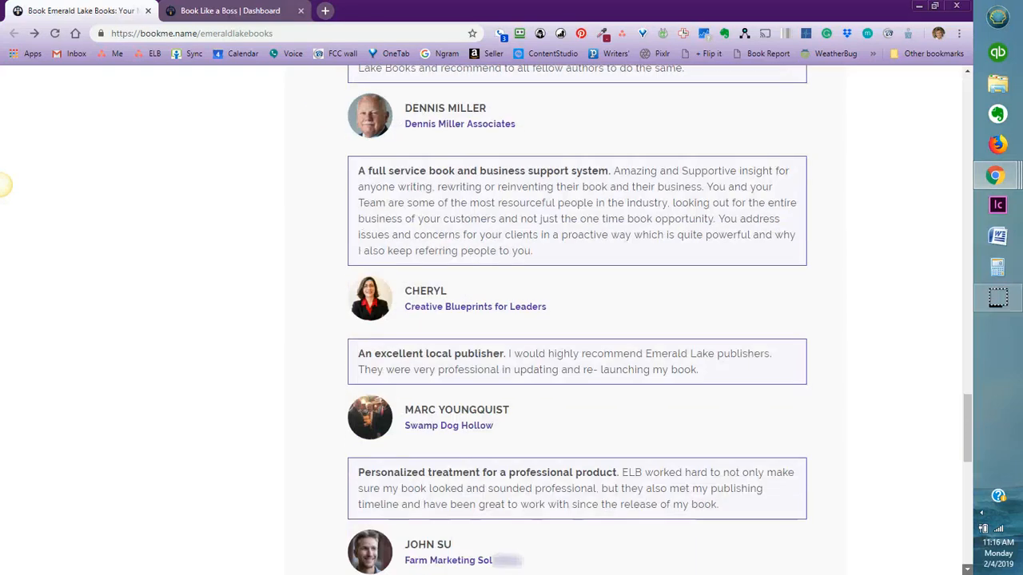
scroll(3, 184, down, 6)
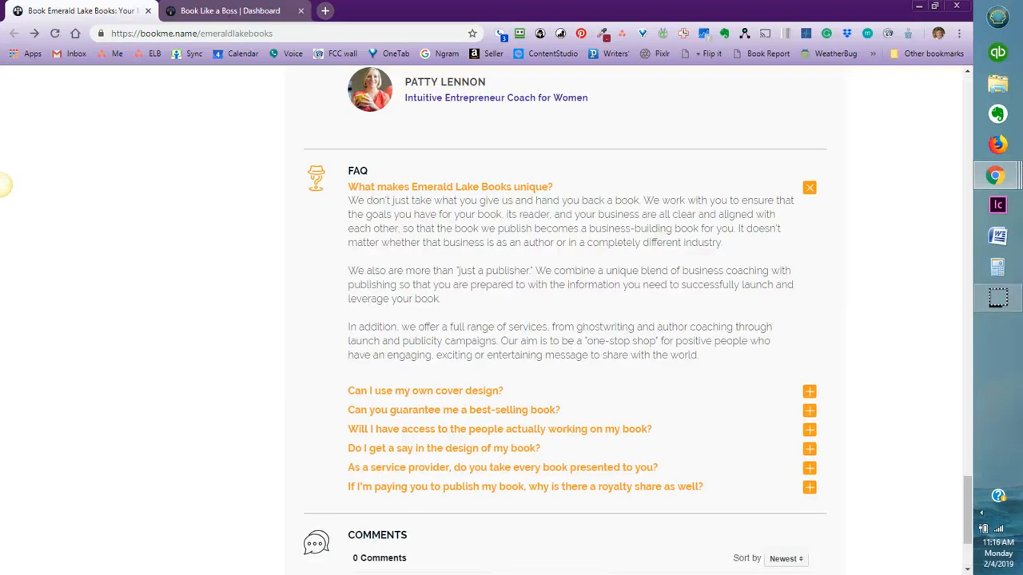
Expand the FAQ answers on own cover design, best-seller guarantees and access to the people working on the book
scroll(4, 185, down, 1)
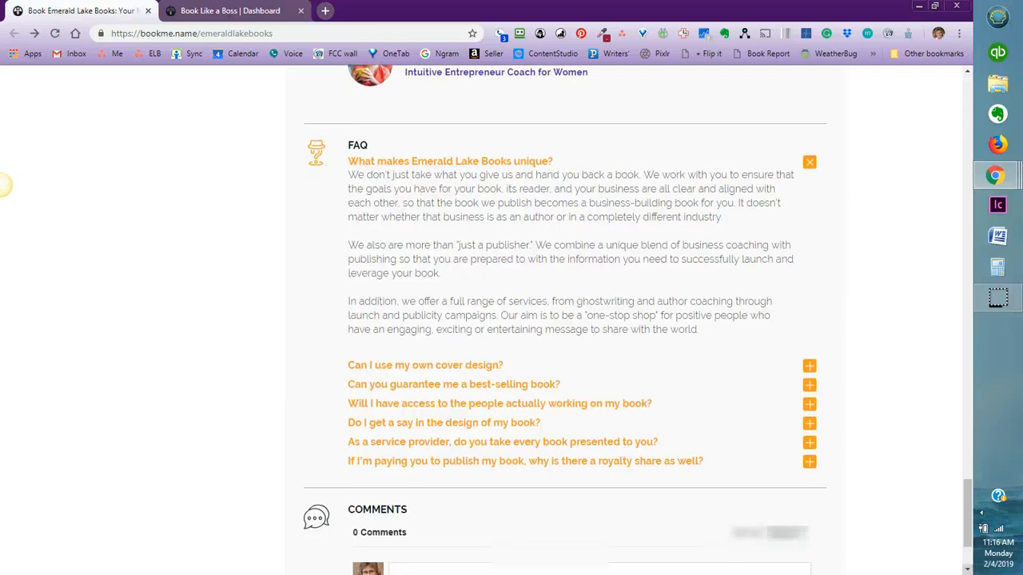
click(809, 366)
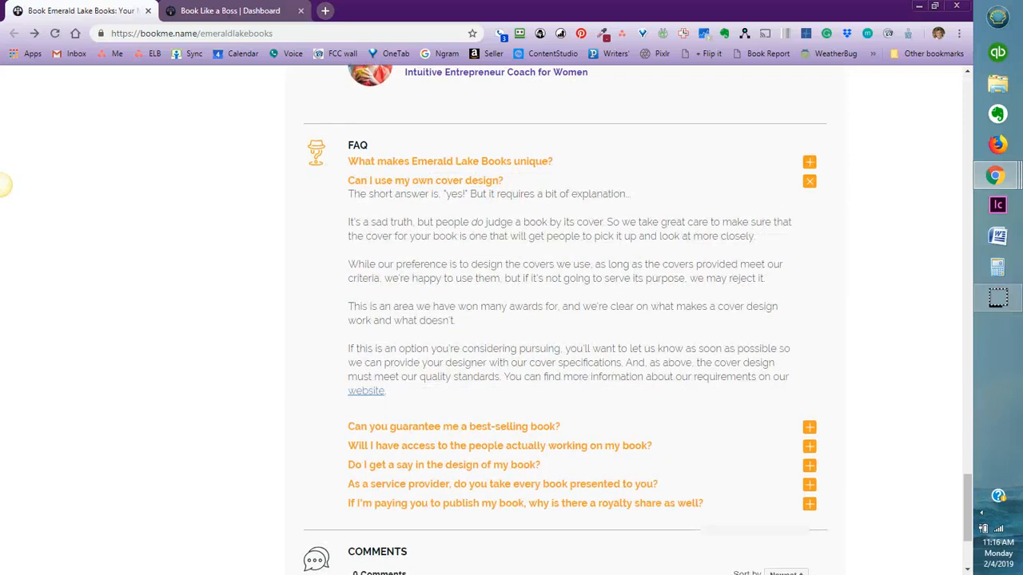
click(453, 427)
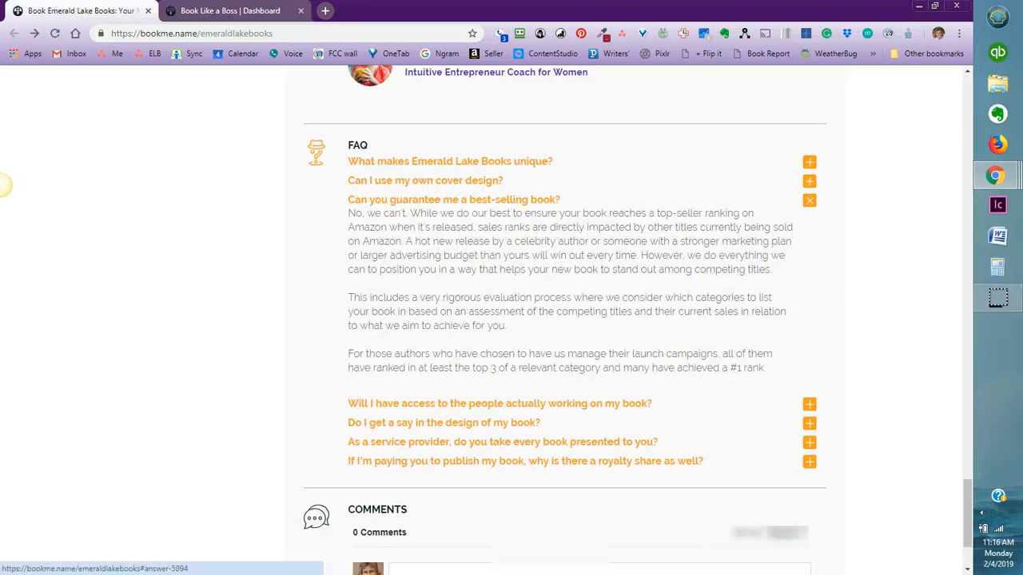
click(809, 404)
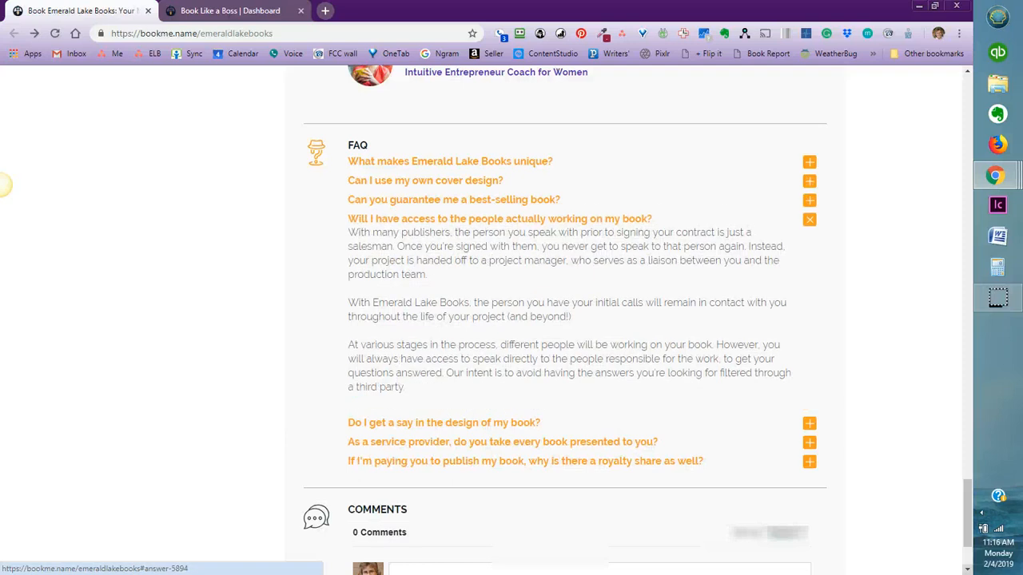
View the Comments section at the end of the booking page and return to the page header
click(967, 569)
click(968, 569)
scroll(565, 319, down, 1)
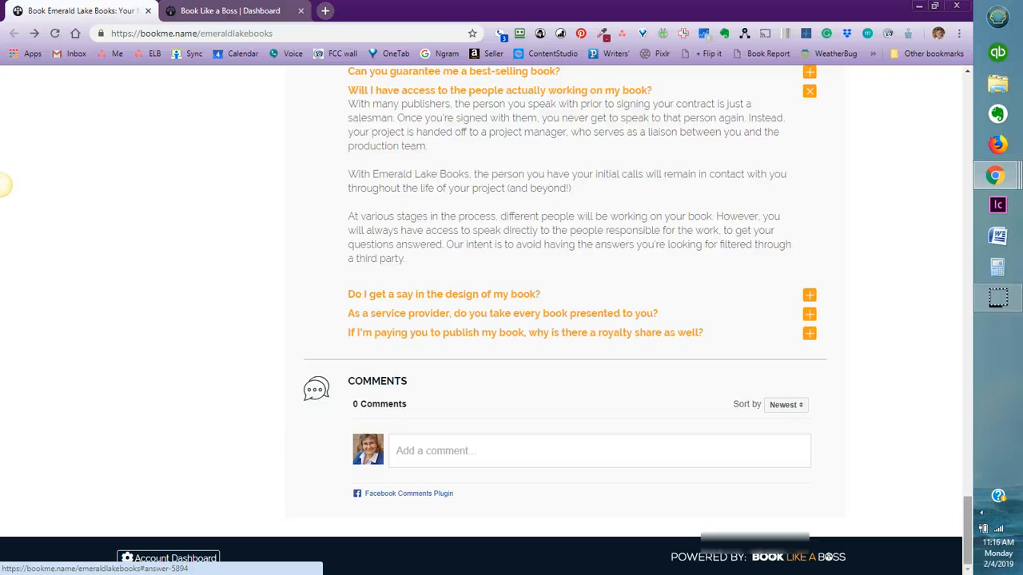
drag(967, 531, 967, 167)
scroll(4, 184, up, 5)
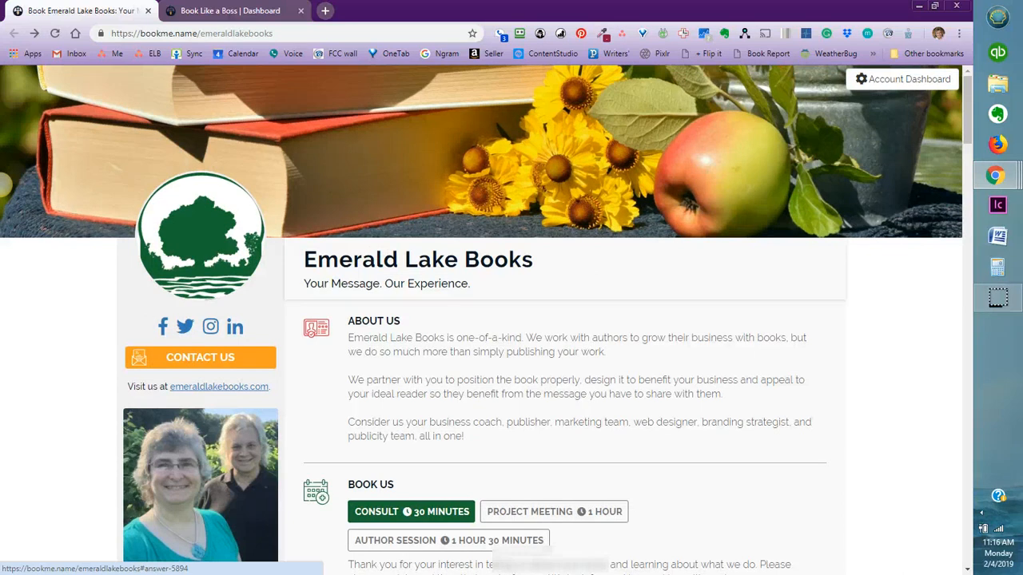
Switch to the Book Like a Boss account dashboard and review the Profile Details settings, including timezone, currency and locale
key(ctrl+Tab)
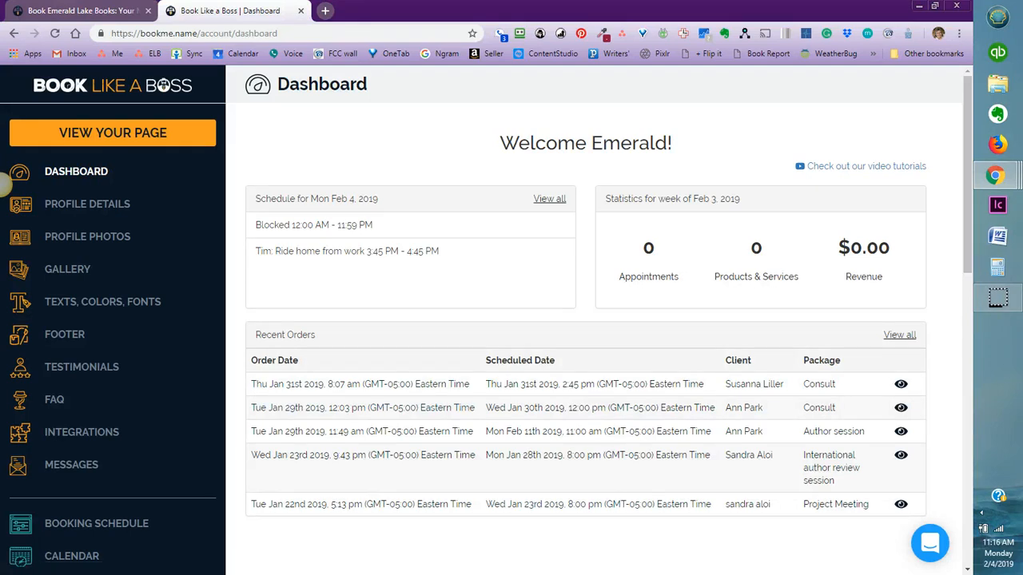
click(901, 383)
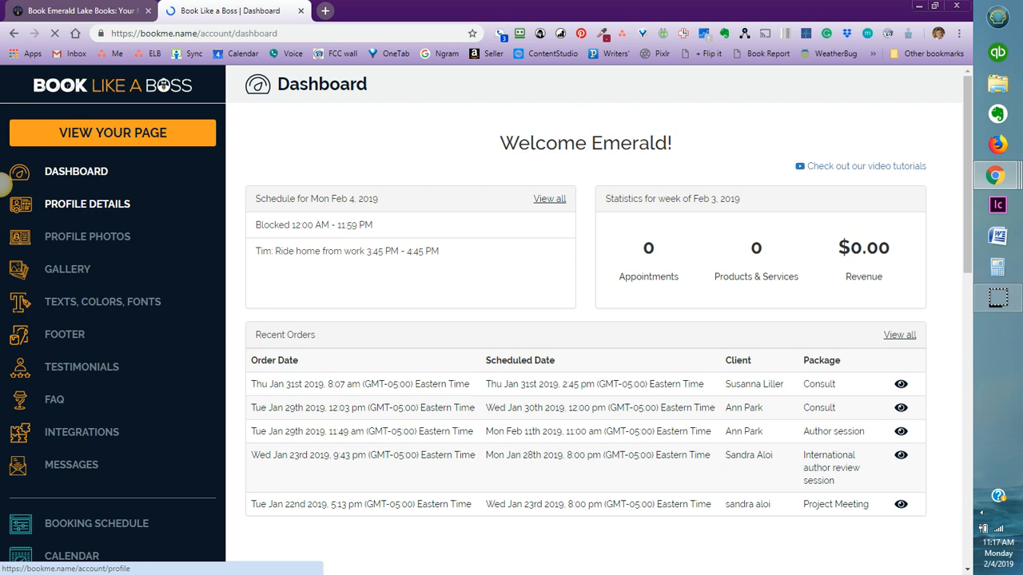
click(4, 183)
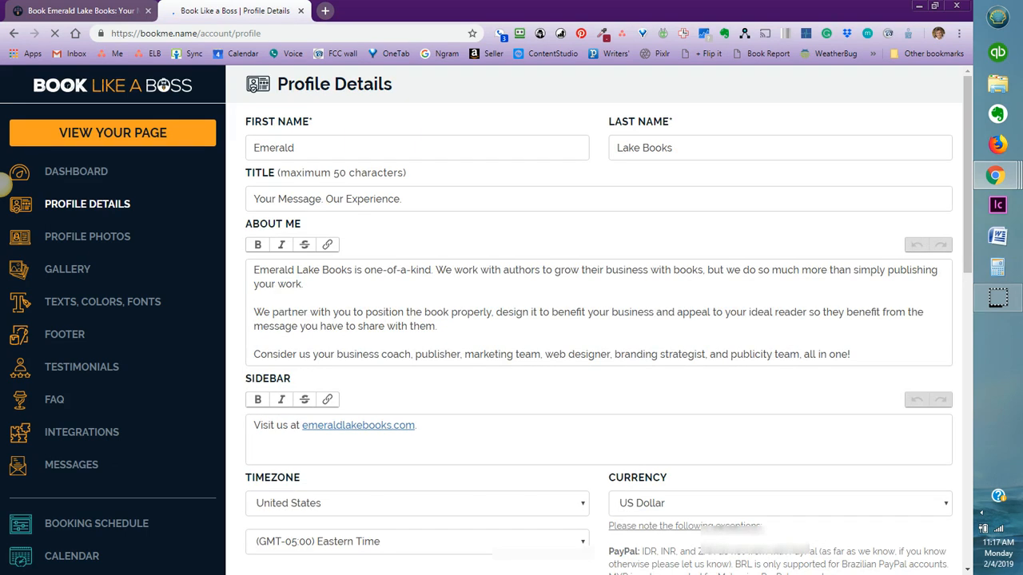
scroll(4, 183, down, 3)
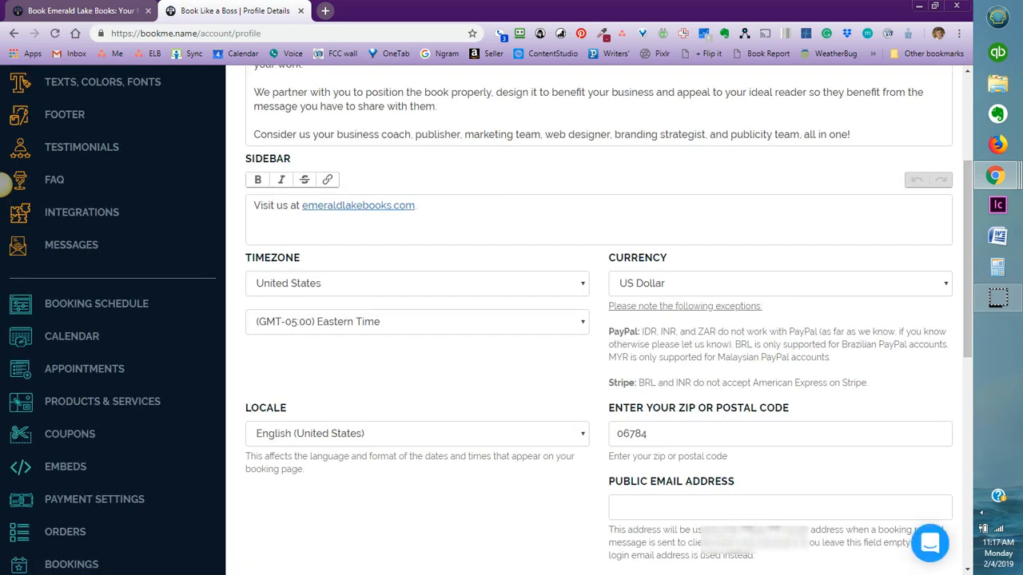
scroll(4, 184, up, 3)
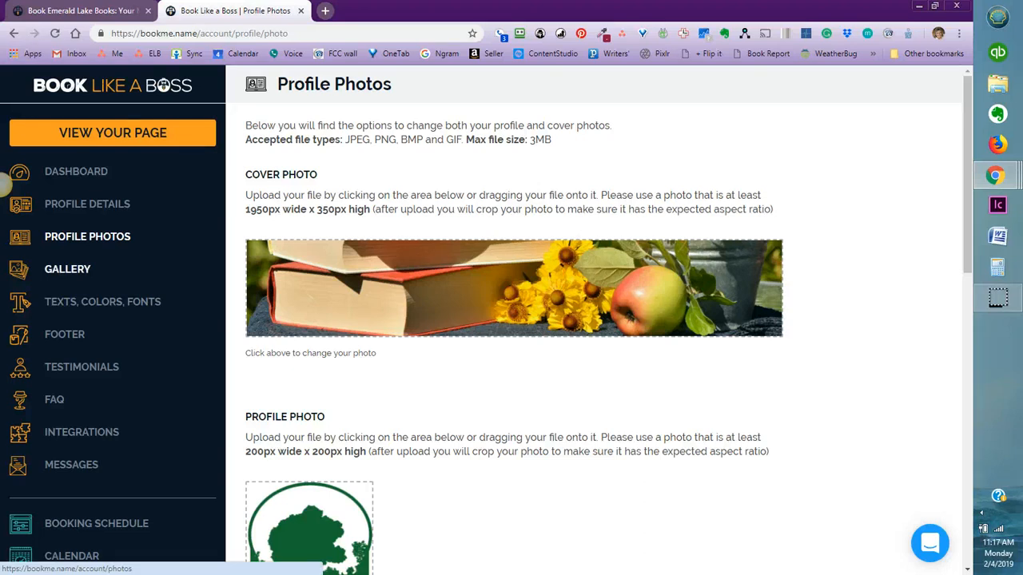
Open the Gallery and the Texts, Colors, Fonts settings, and examine the section colors and custom header texts
click(68, 269)
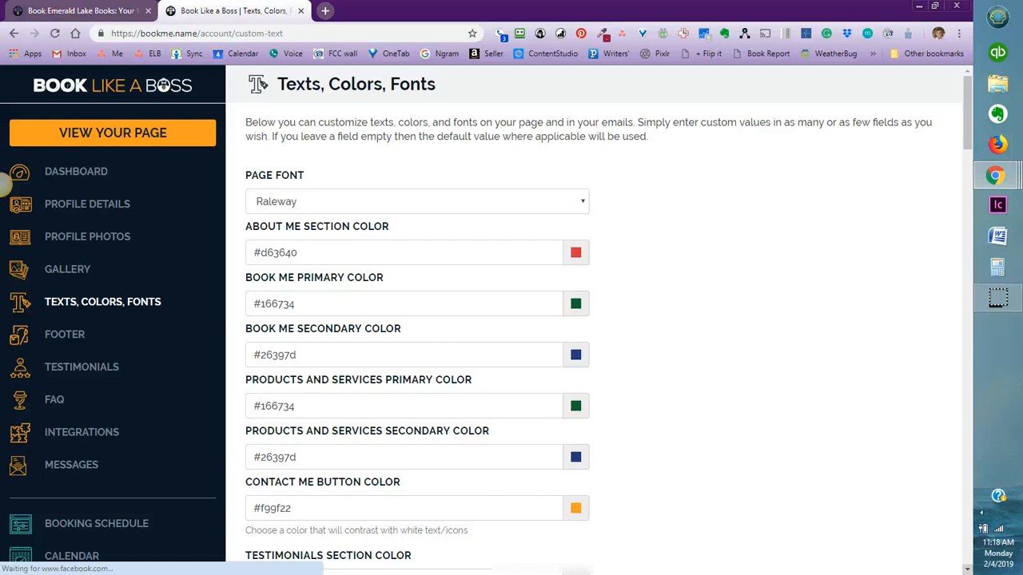
scroll(3, 183, down, 11)
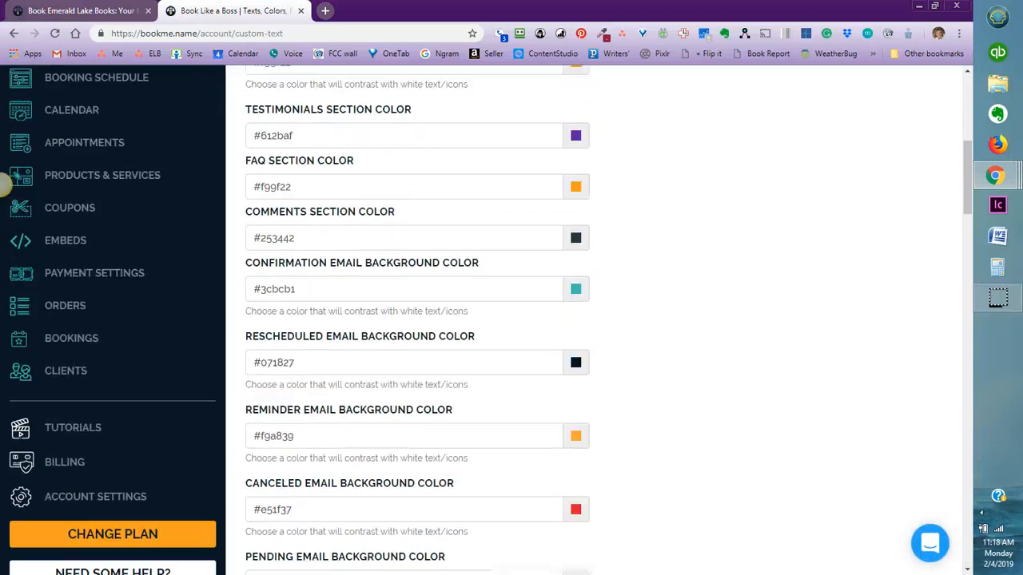
scroll(3, 184, down, 5)
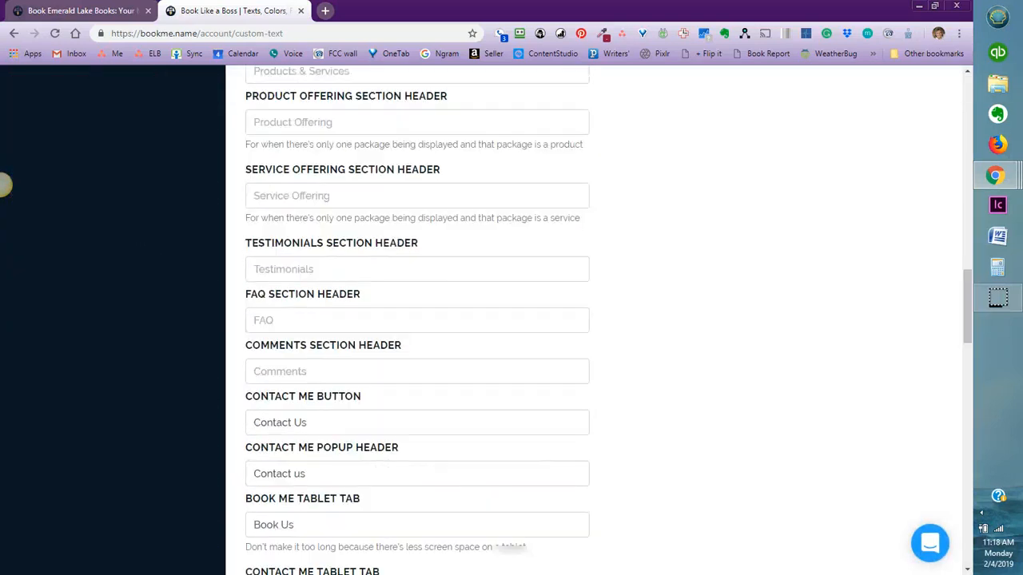
Review the tablet and mobile tab labels in the Texts, Colors, Fonts settings and return to the page header
scroll(3, 183, down, 5)
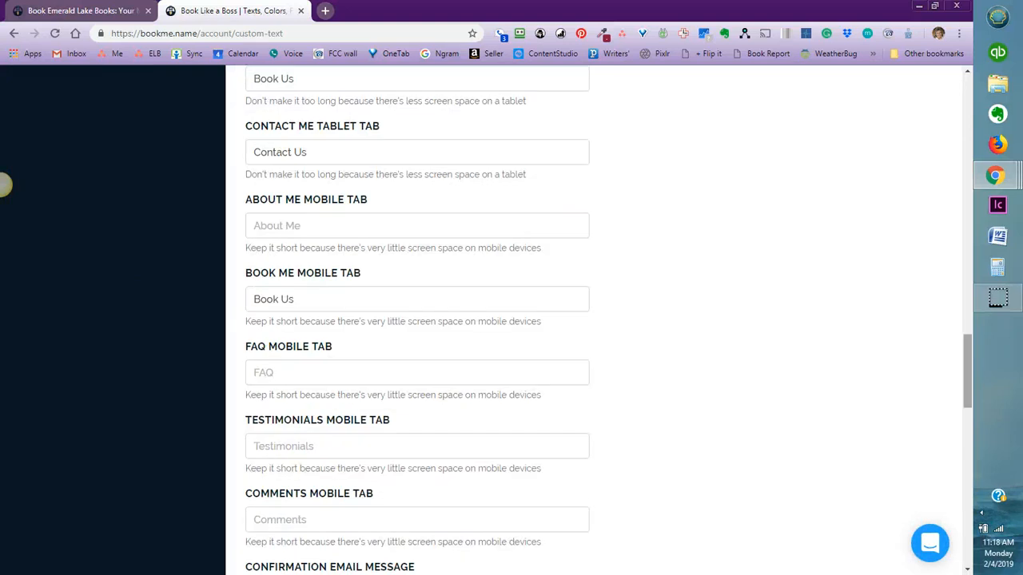
scroll(3, 184, up, 20)
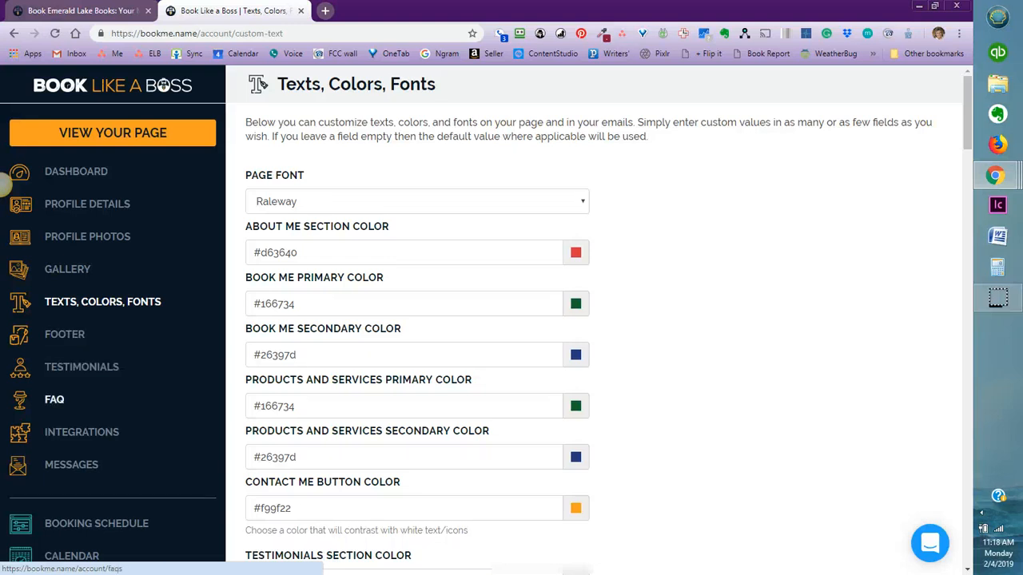
Open the Integrations settings and review the available app connections and the popular Zapier integrations
click(82, 432)
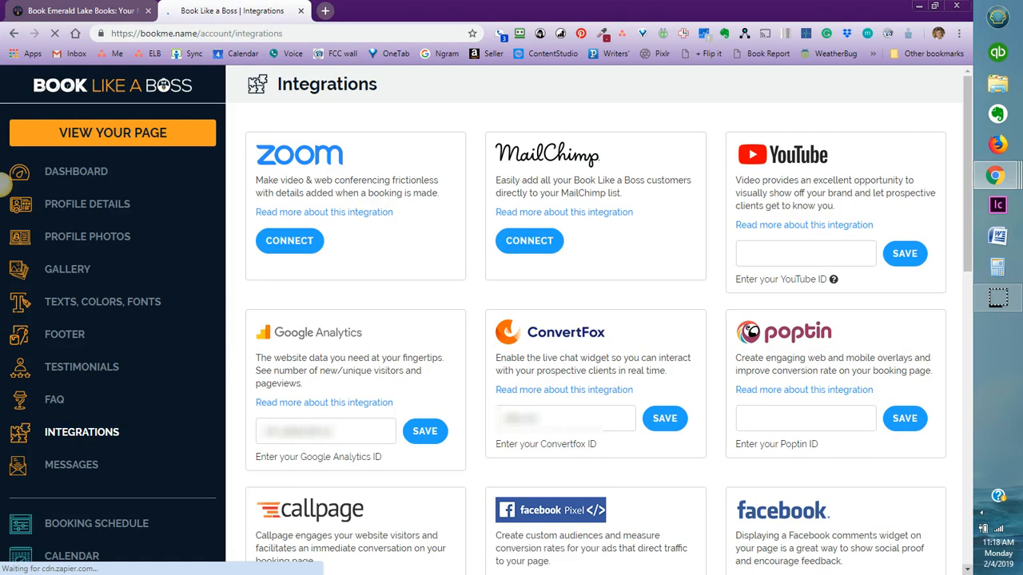
scroll(4, 184, down, 1)
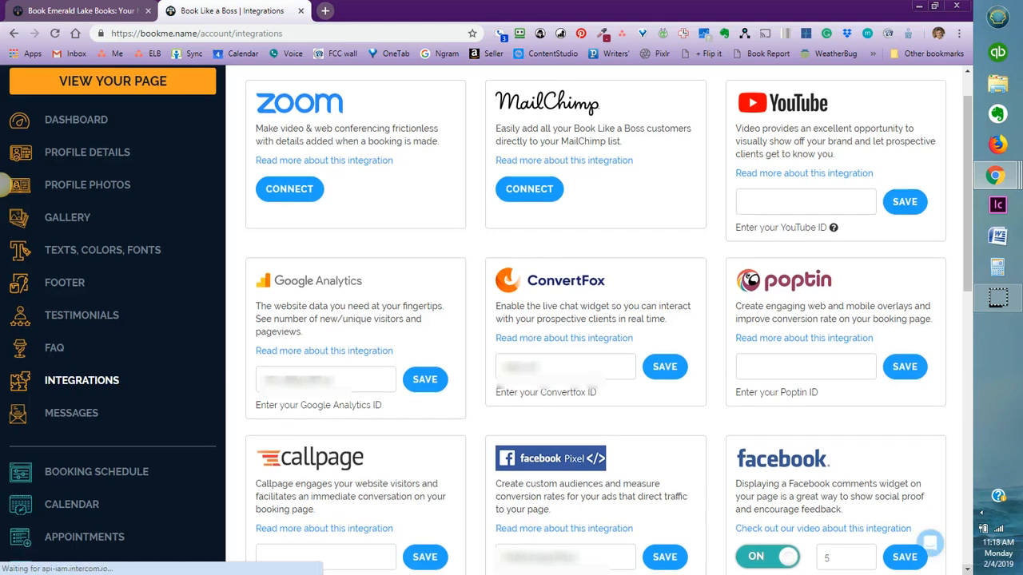
scroll(4, 185, down, 1)
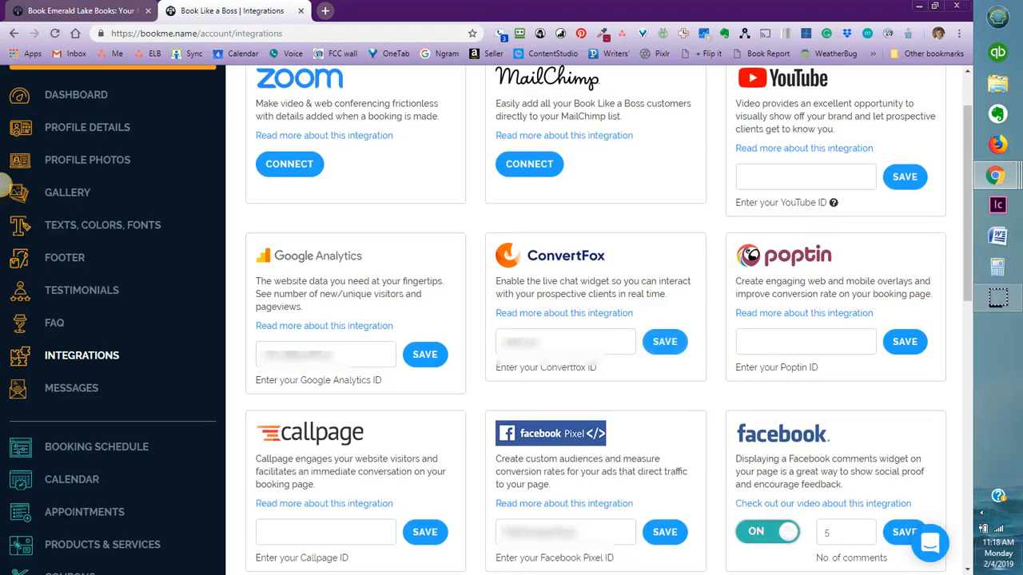
click(968, 569)
click(968, 569)
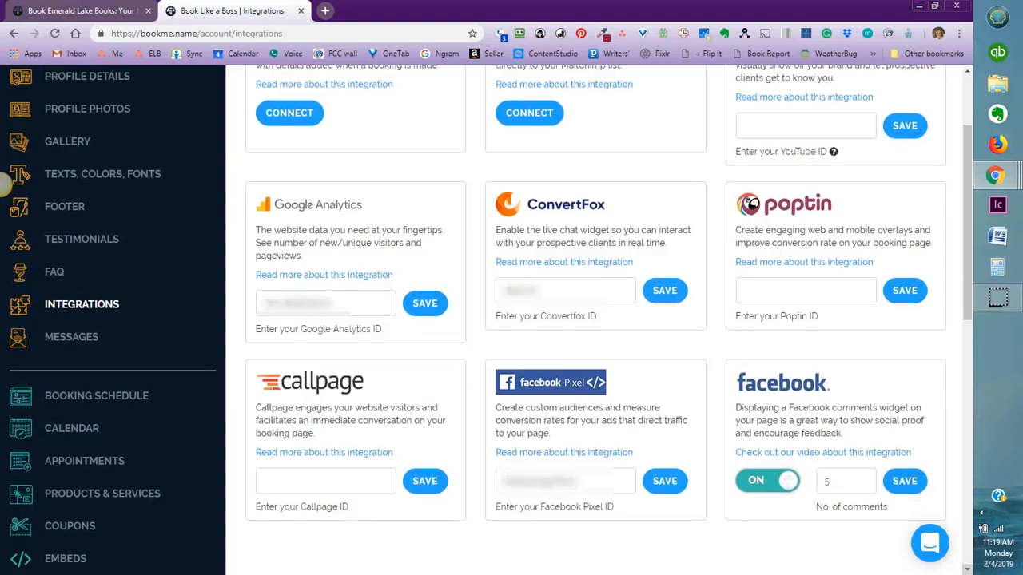
click(968, 569)
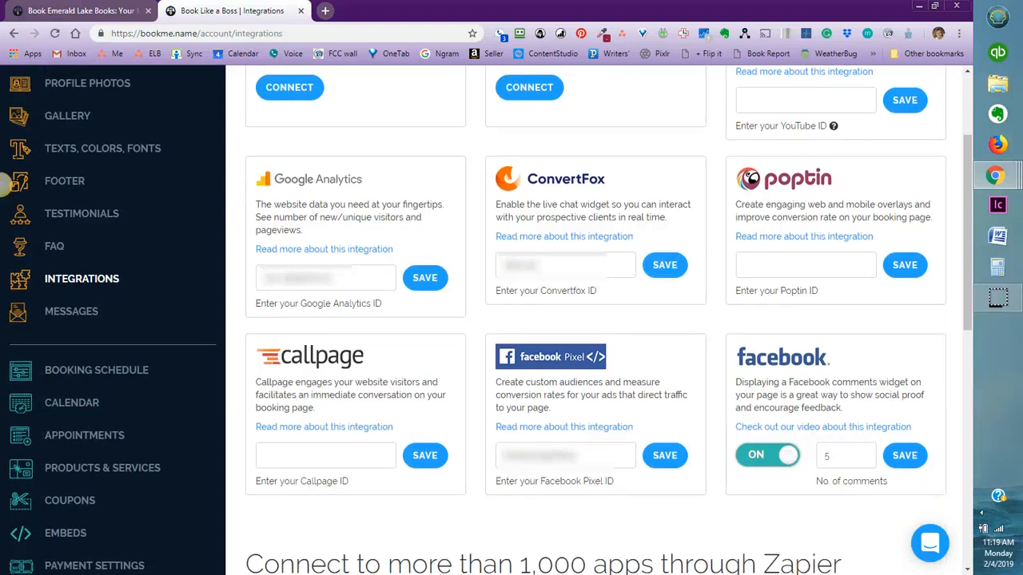
scroll(4, 183, down, 4)
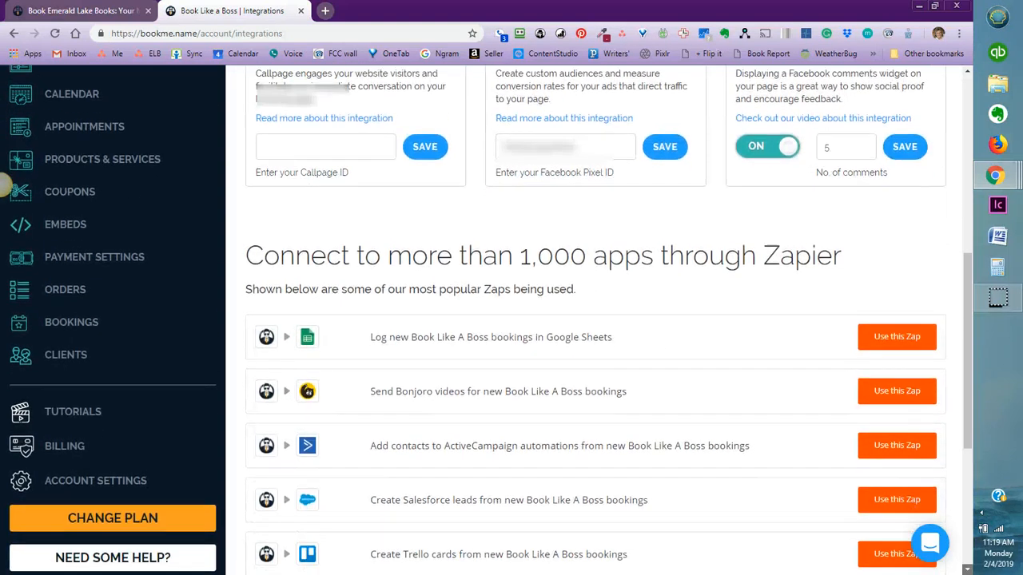
scroll(4, 184, down, 2)
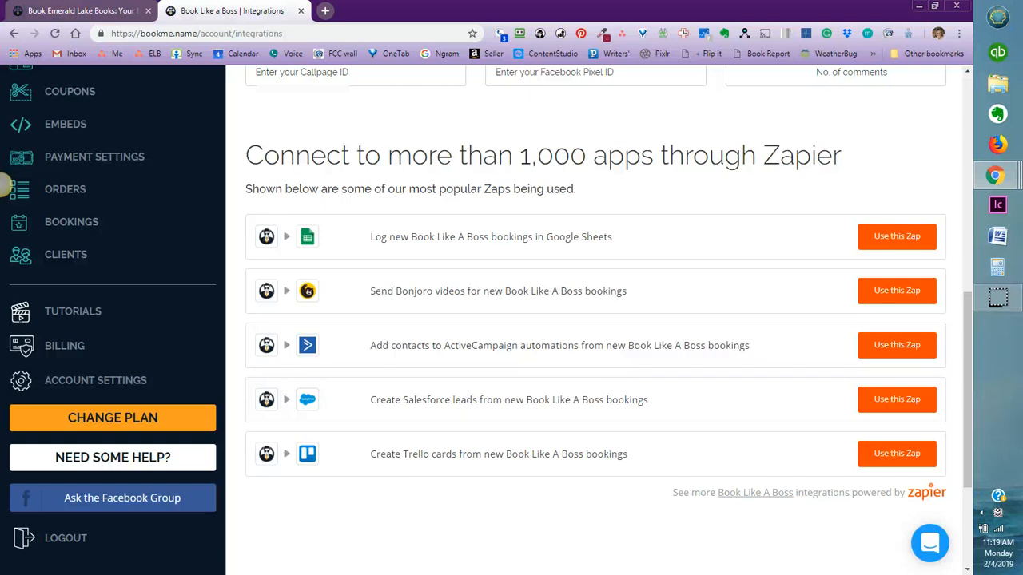
Revisit the analytics, chat and Facebook integration cards and check the public booking page before returning to the account settings
scroll(4, 184, up, 2)
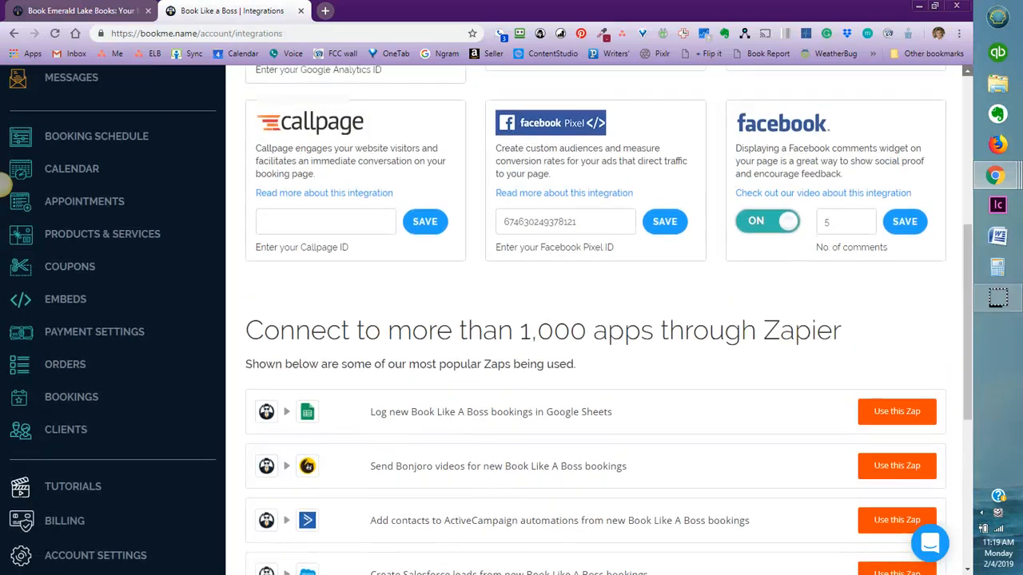
scroll(4, 185, up, 2)
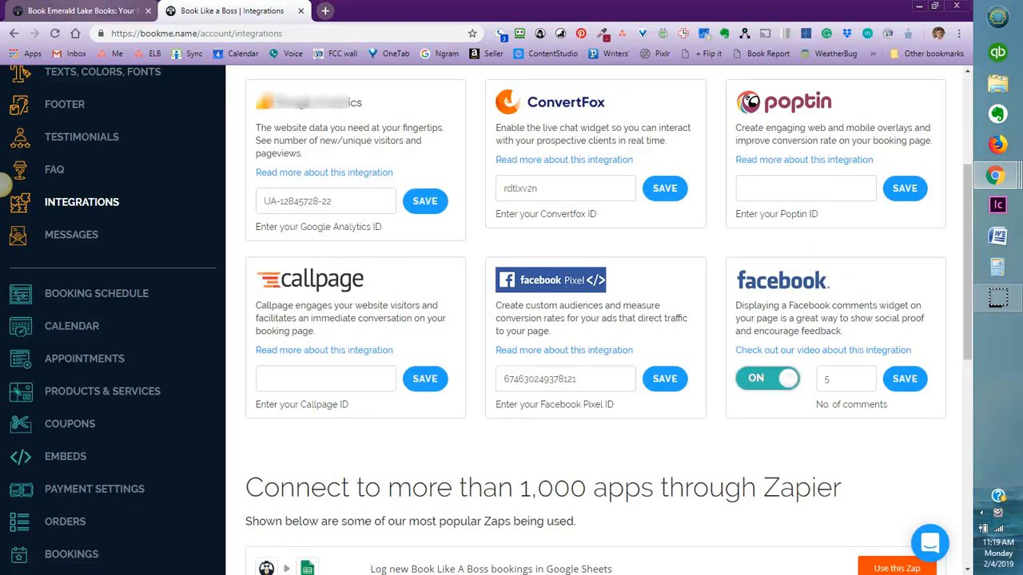
key(ctrl+1)
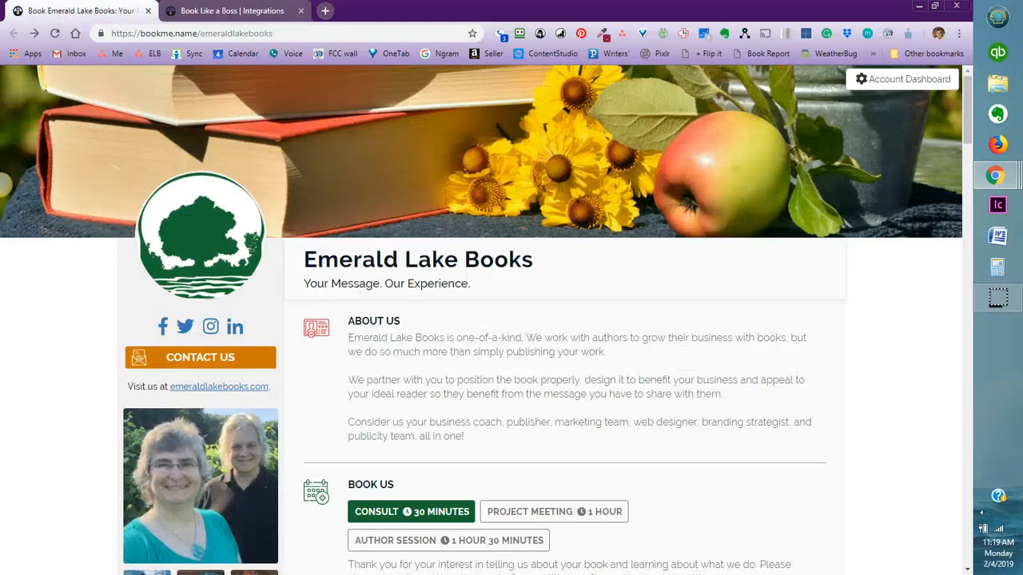
key(ctrl+2)
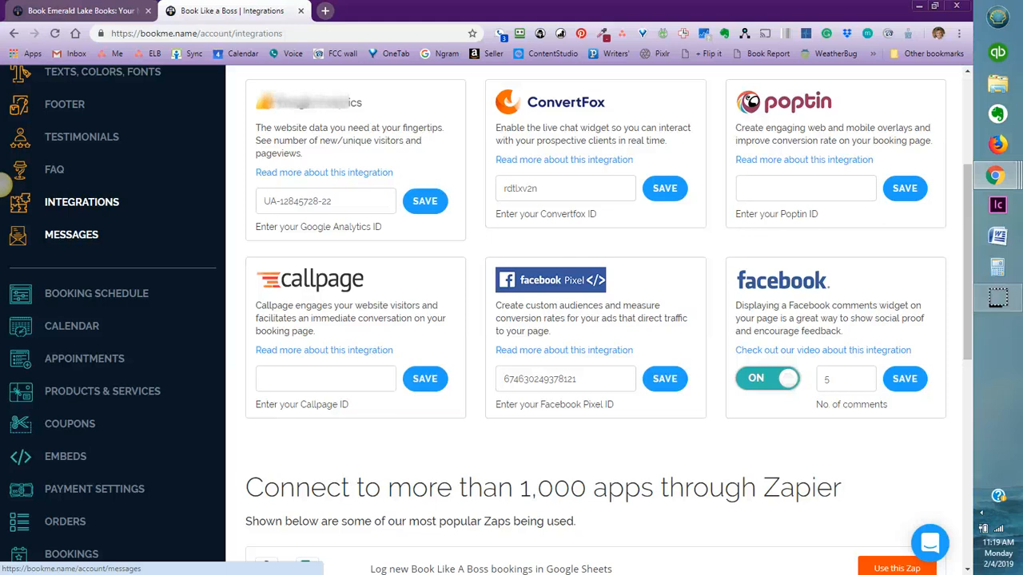
Open the Booking Schedule and review the global weekly availability from Sunday to Saturday
click(80, 294)
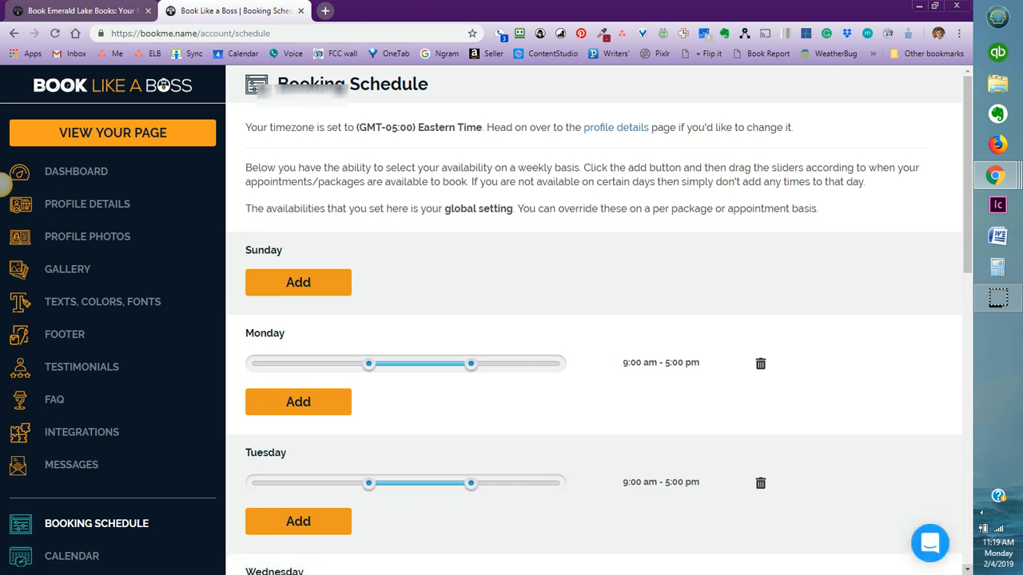
scroll(4, 184, down, 3)
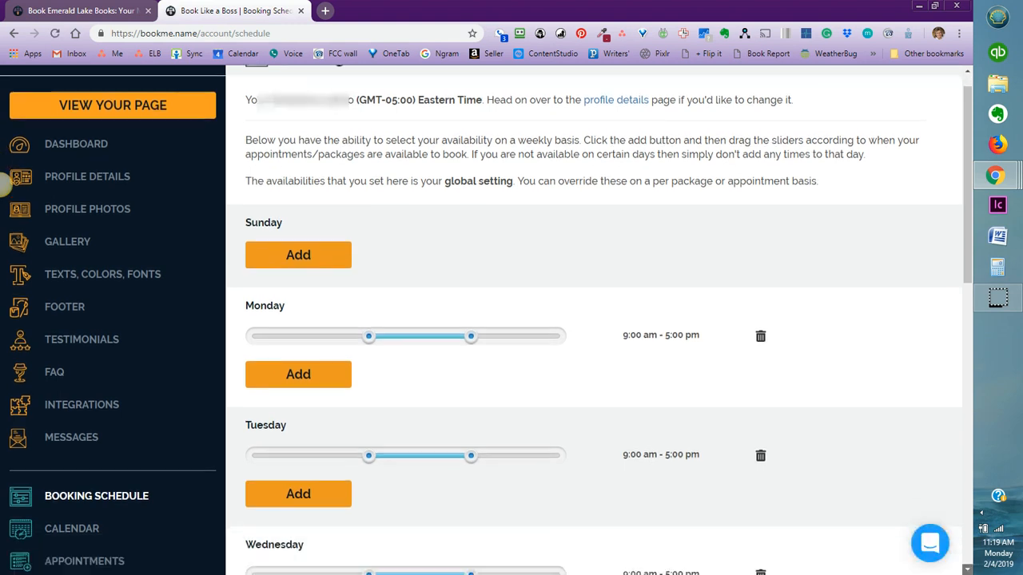
scroll(4, 184, down, 2)
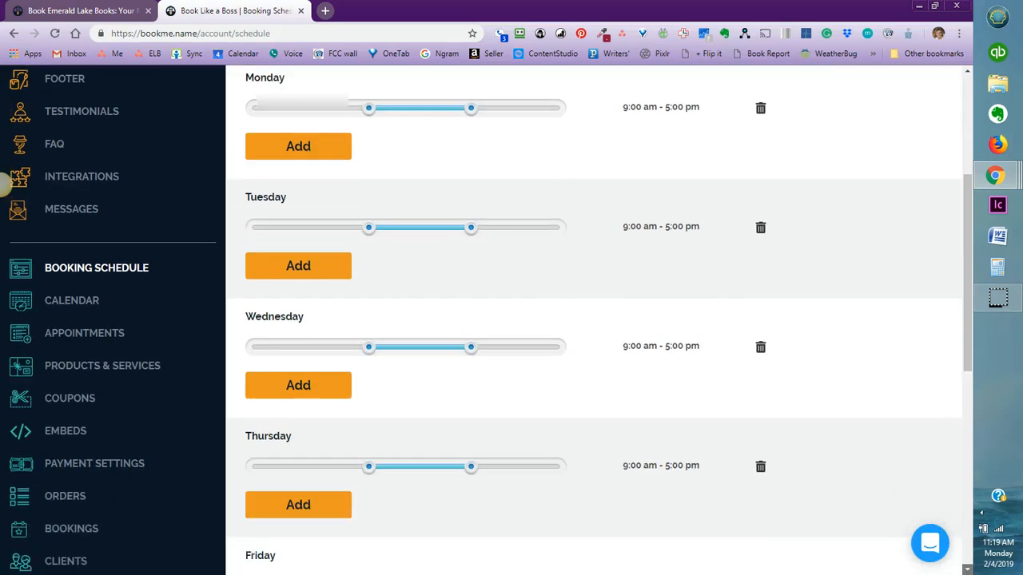
scroll(4, 185, down, 2)
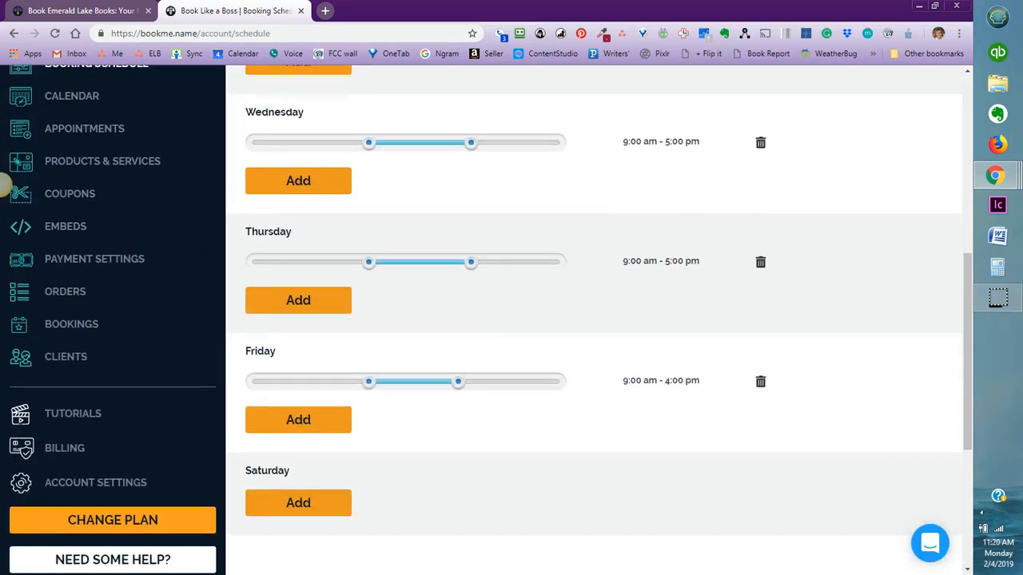
scroll(4, 185, up, 2)
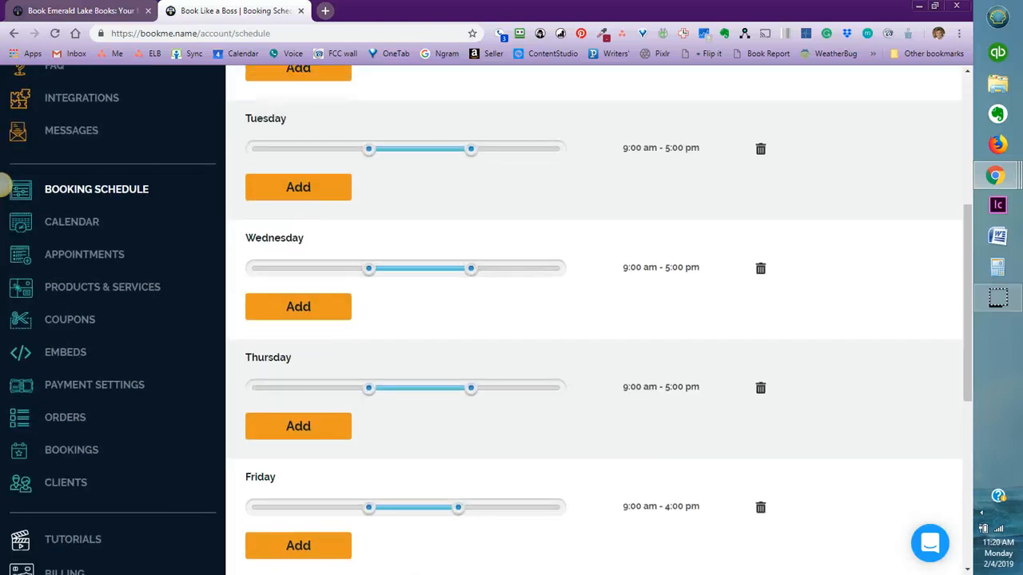
Open the Calendar page and view the February 2019 bookings and scheduled time off events
click(72, 222)
key(super+c)
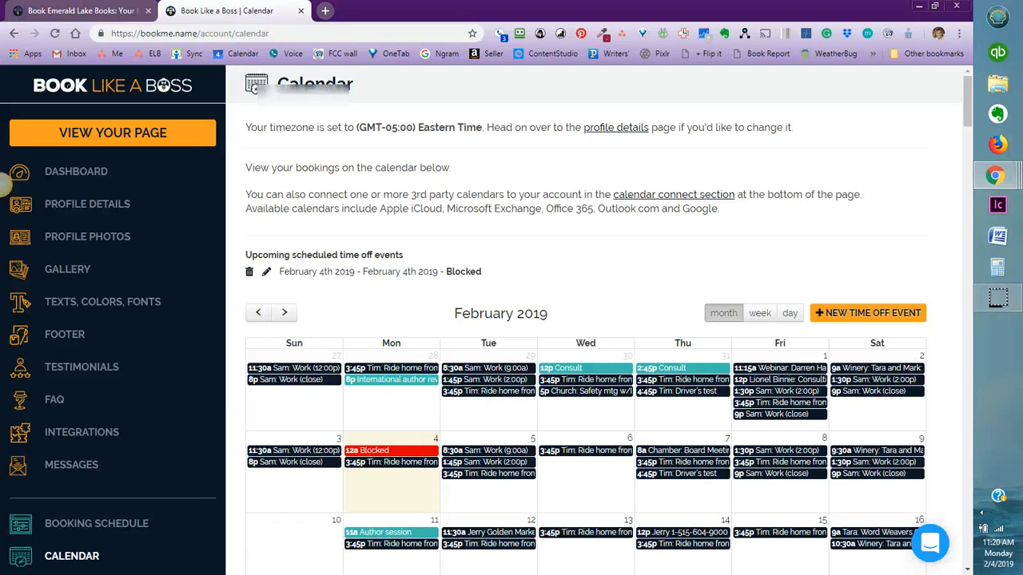
scroll(4, 184, down, 2)
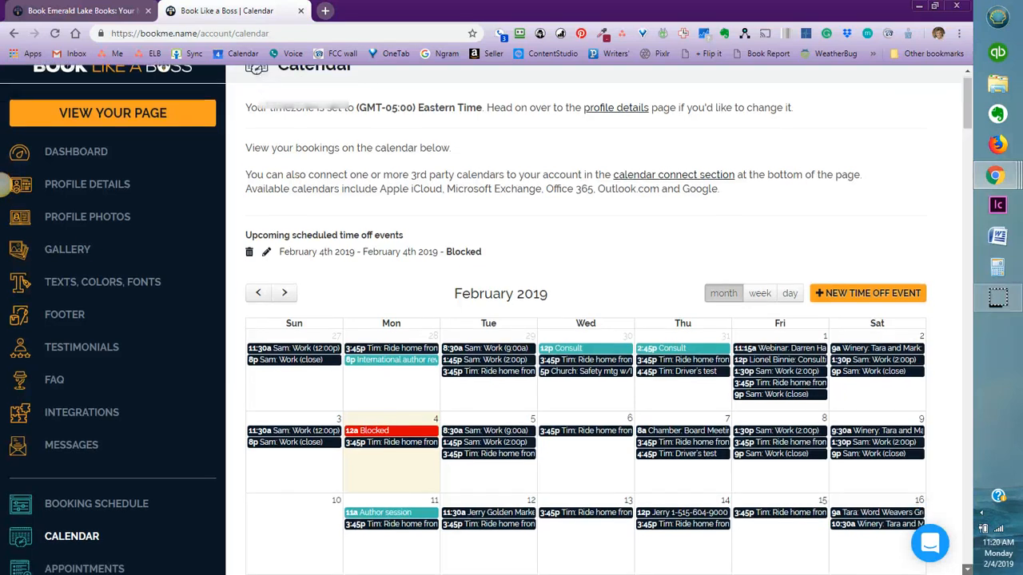
scroll(4, 184, down, 5)
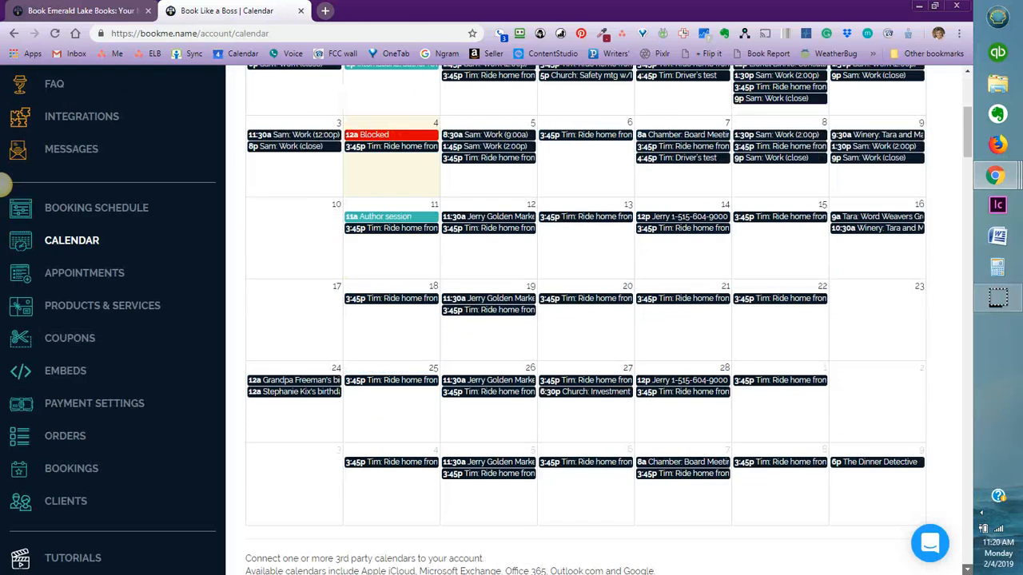
Examine the connected Google calendars' booking, availability and padding options and return to the monthly calendar
scroll(4, 184, down, 2)
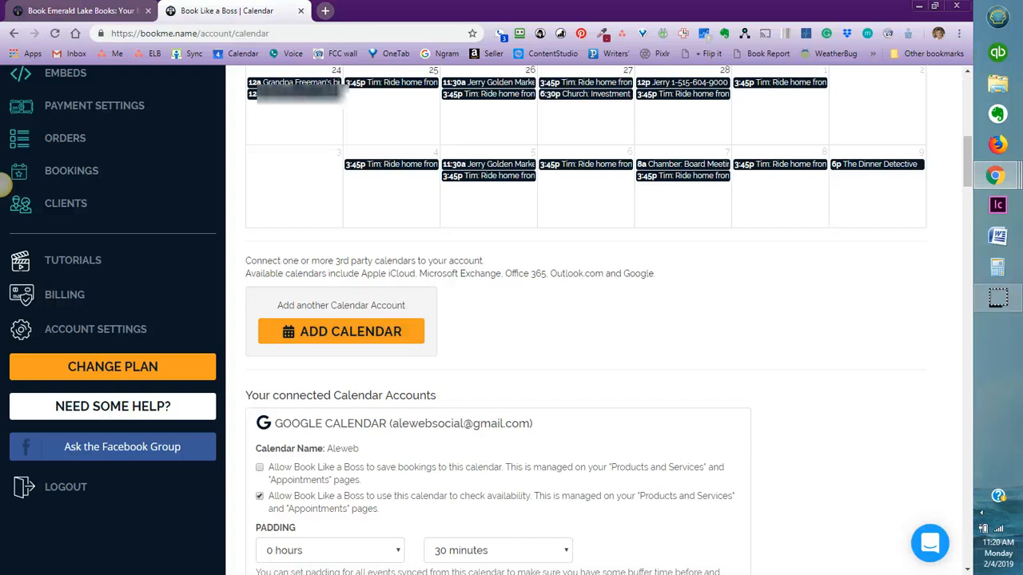
scroll(4, 184, down, 2)
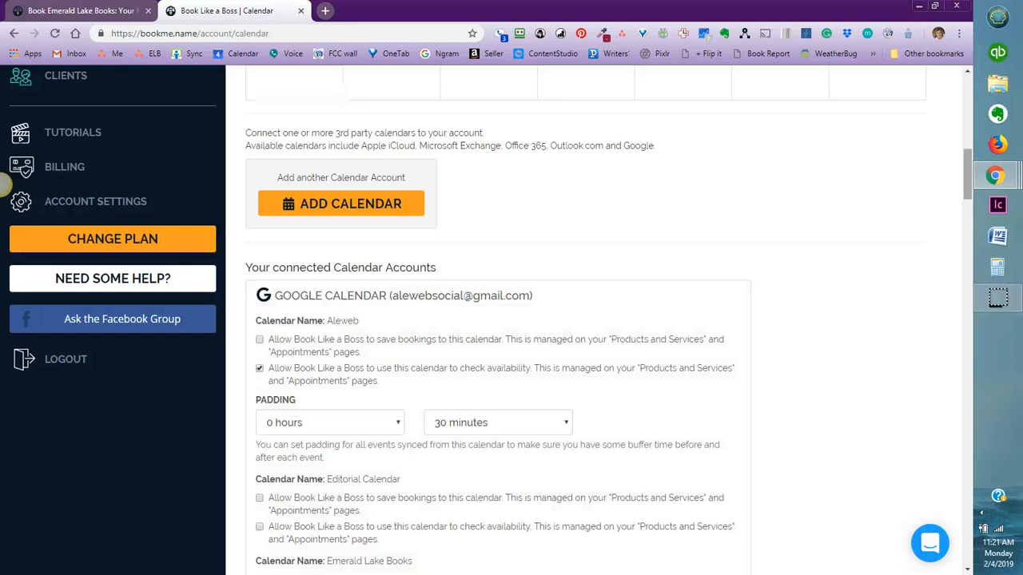
scroll(4, 185, down, 3)
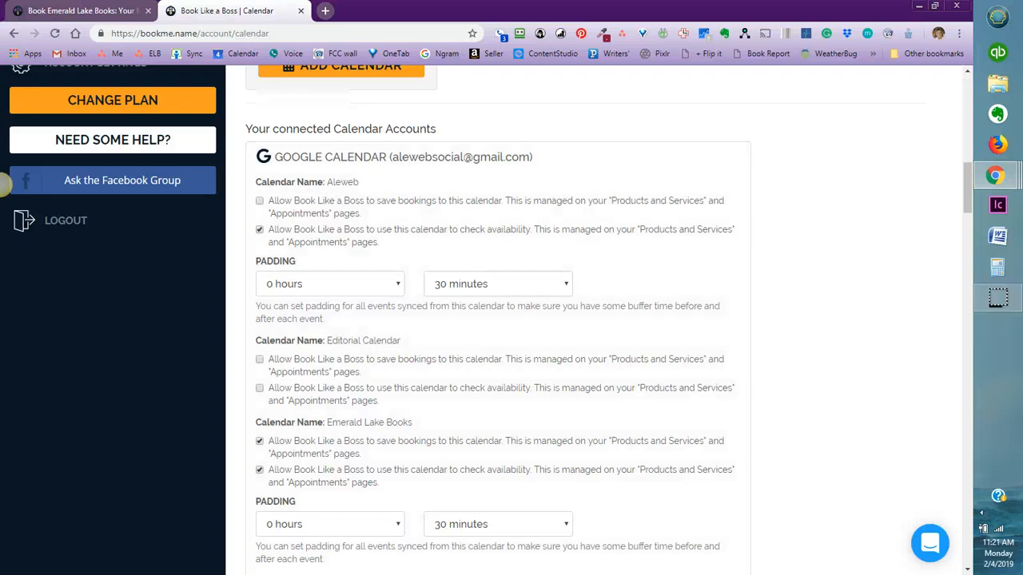
scroll(4, 185, down, 3)
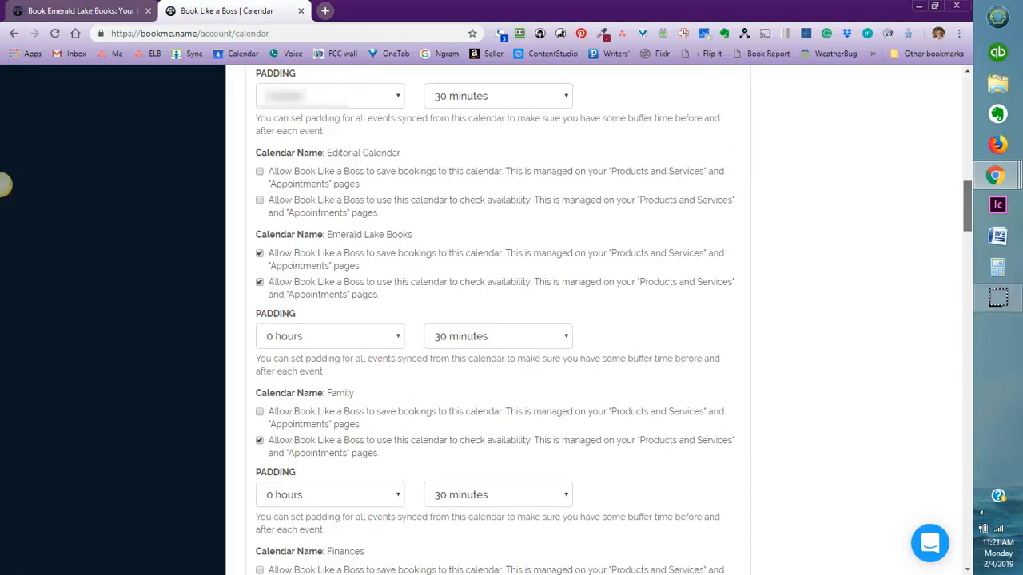
scroll(4, 184, down, 2)
scroll(4, 185, up, 10)
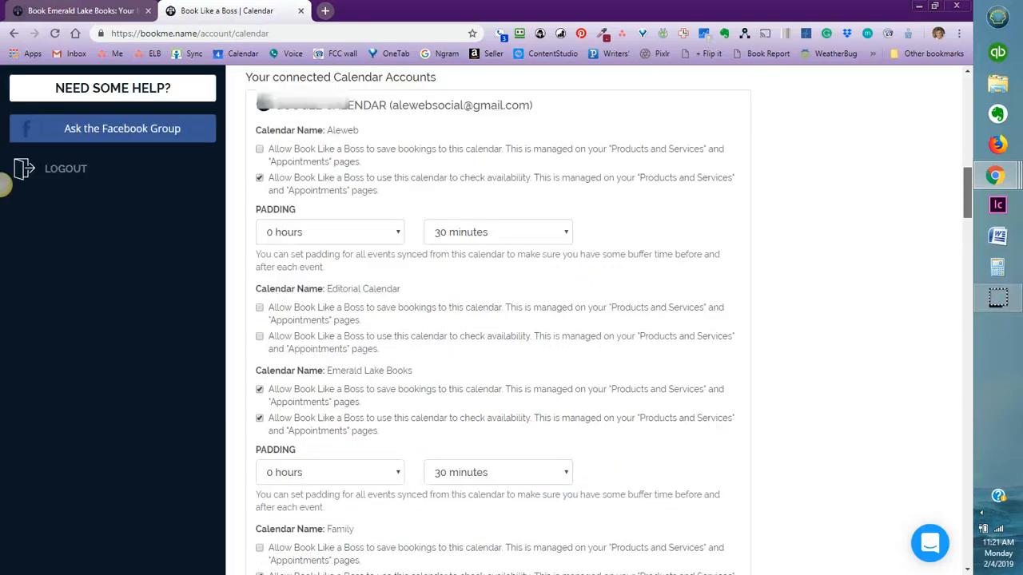
scroll(4, 185, down, 1)
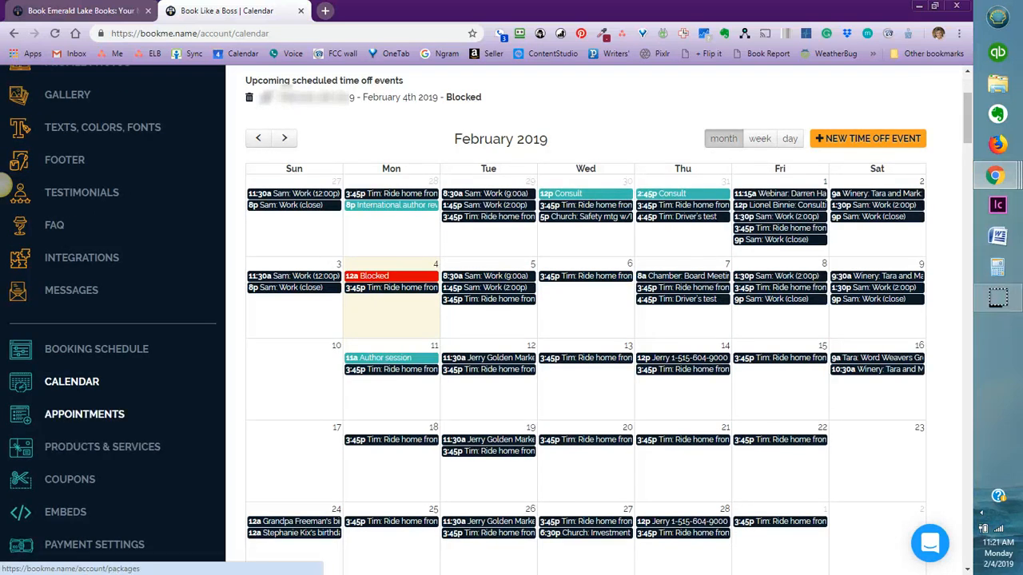
Open the Appointments settings and compare the Consult appointment with the Book Us section of the public booking page
click(84, 414)
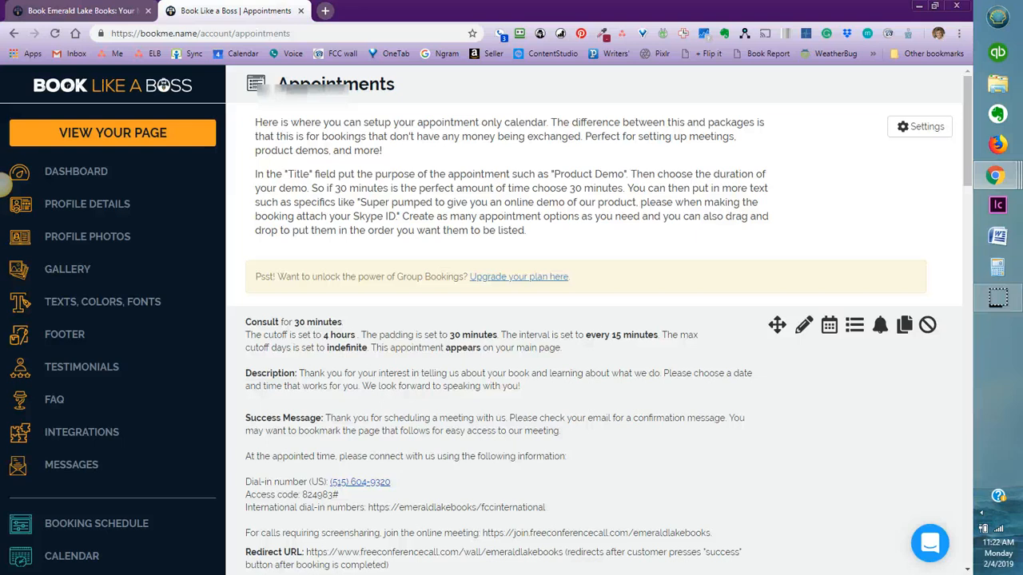
scroll(4, 184, down, 1)
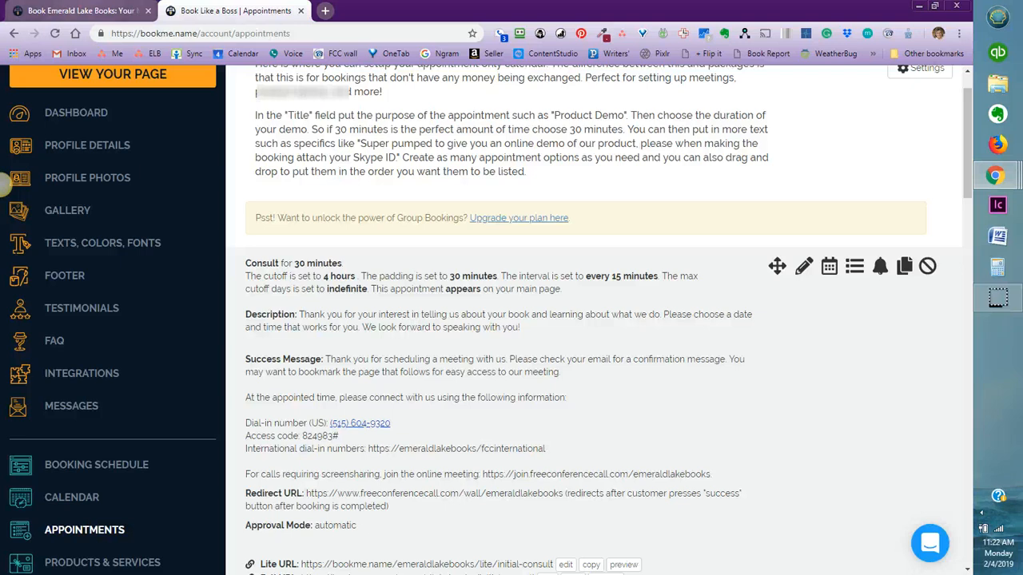
click(82, 12)
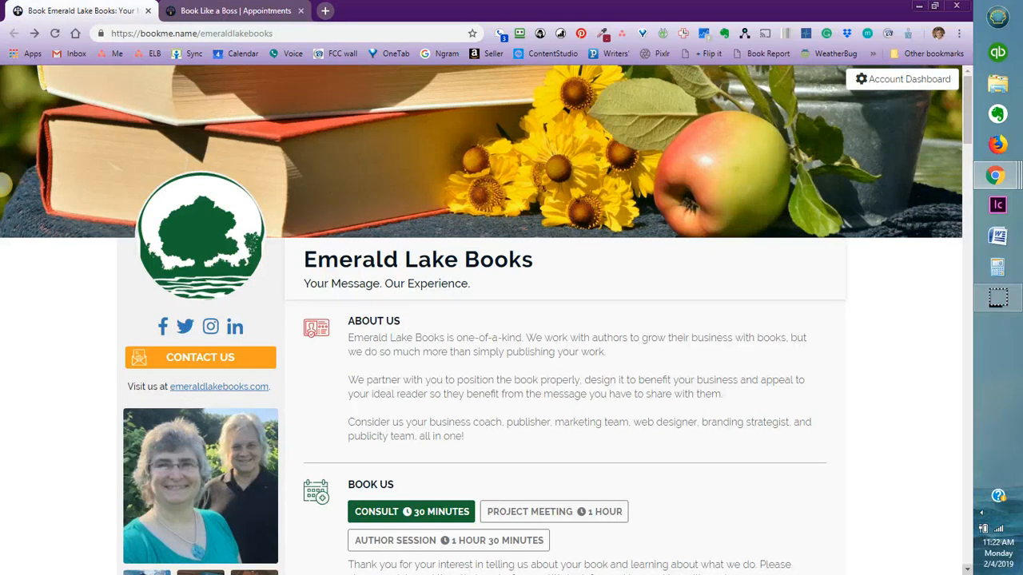
scroll(4, 184, down, 3)
scroll(4, 184, down, 1)
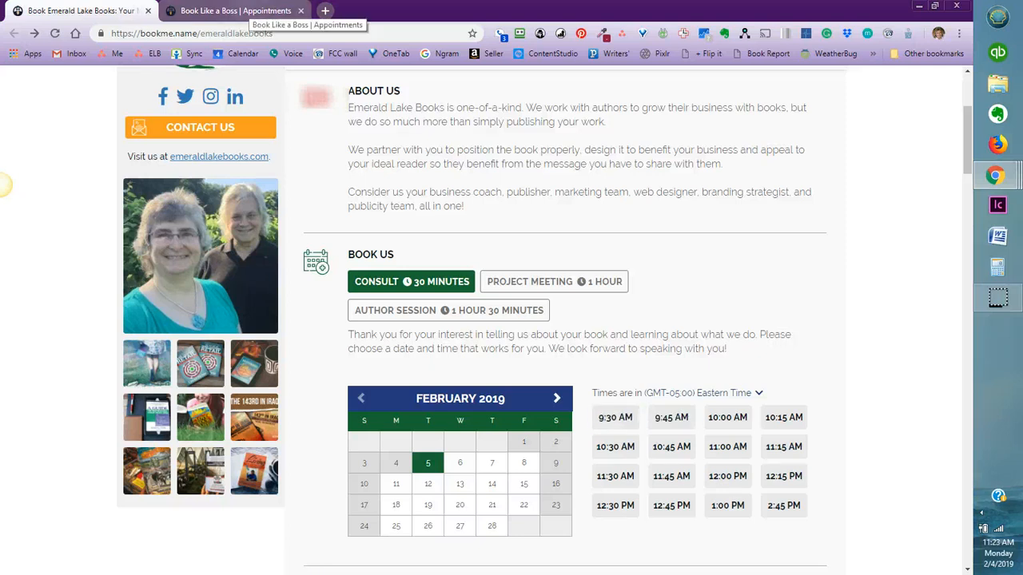
Return to the Appointments settings, preview the Consult appointment's Lite URL booking page, and go back to the settings
click(232, 10)
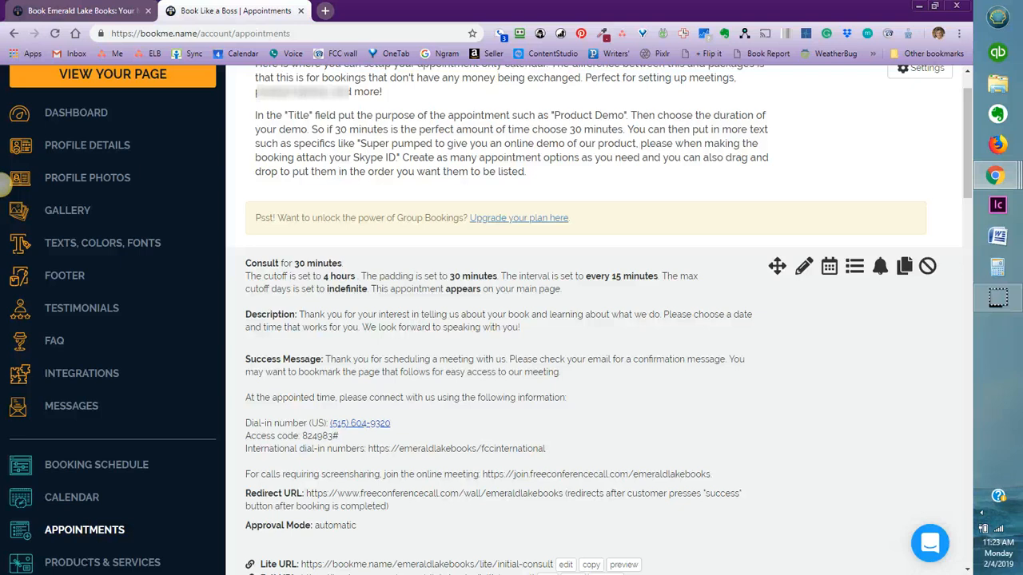
scroll(4, 184, down, 1)
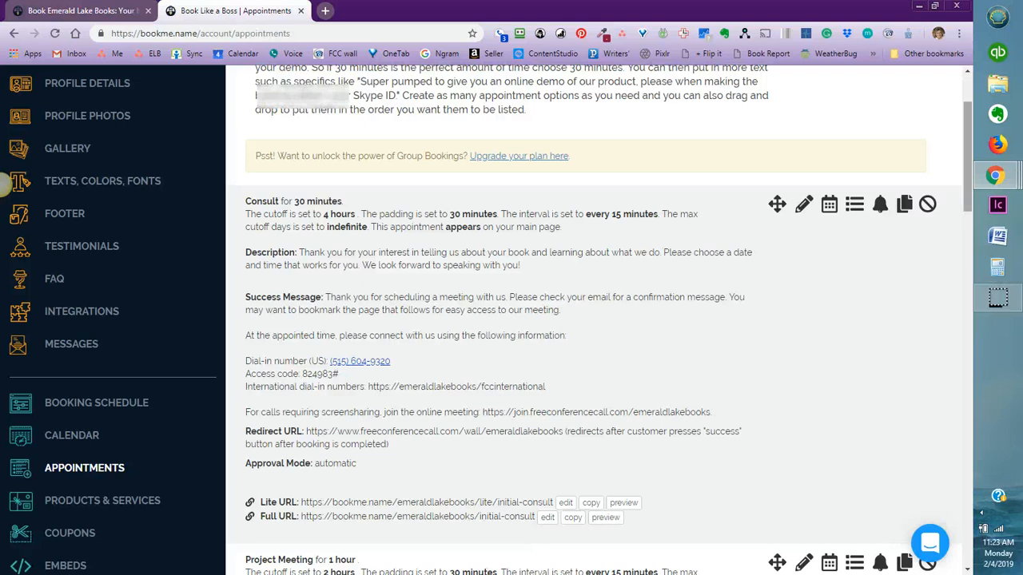
scroll(4, 184, down, 1)
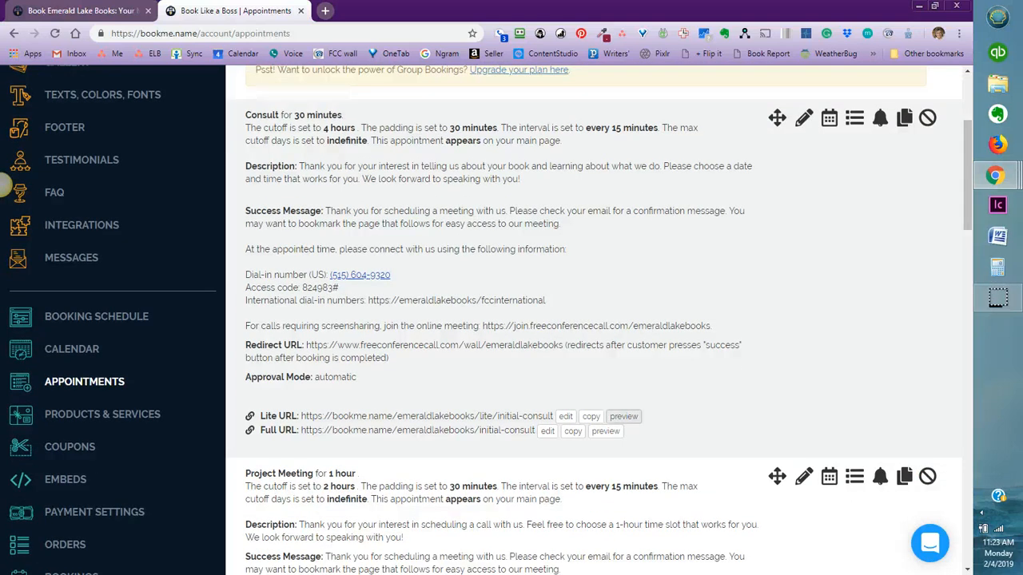
right_click(623, 417)
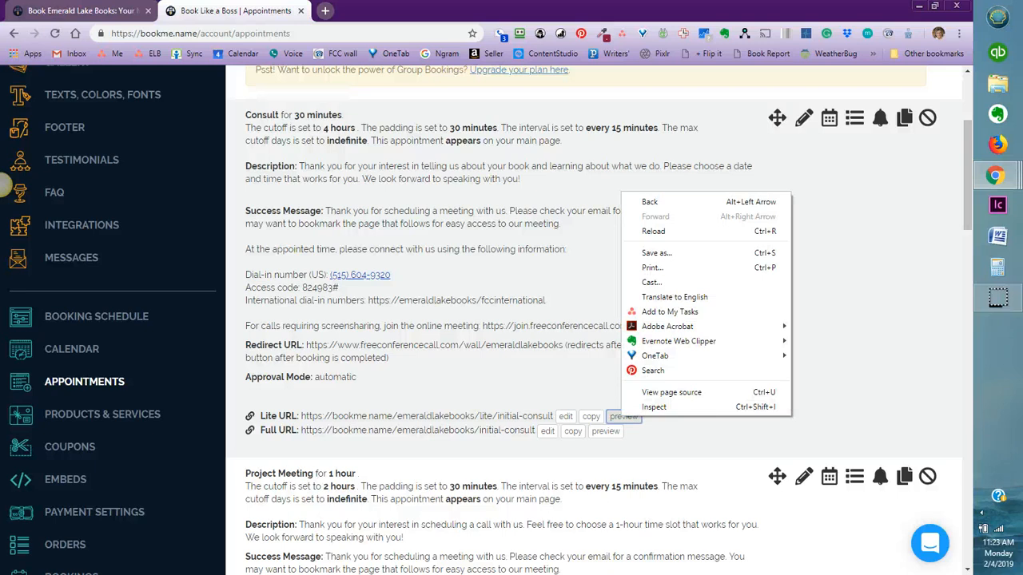
key(Escape)
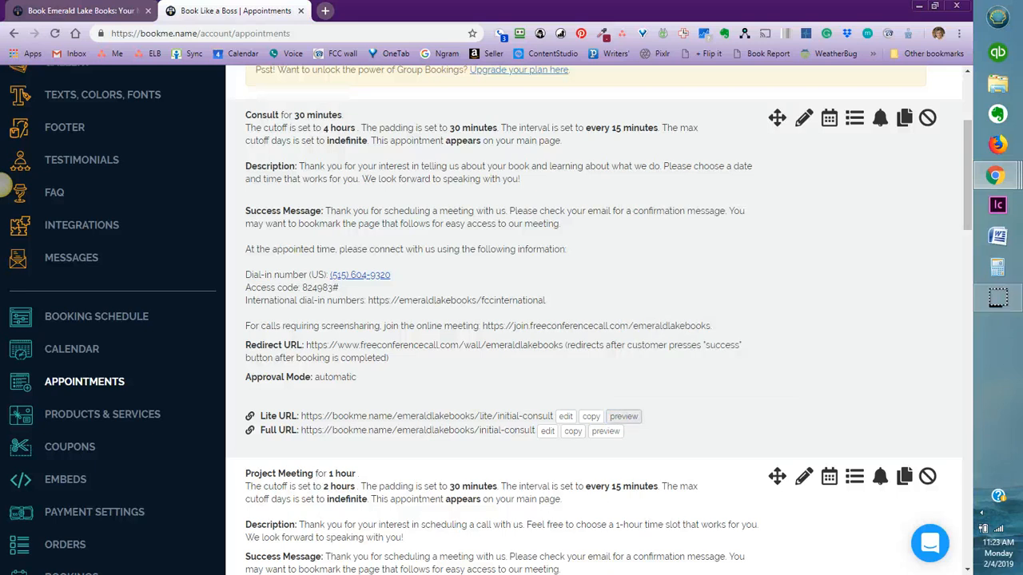
click(624, 416)
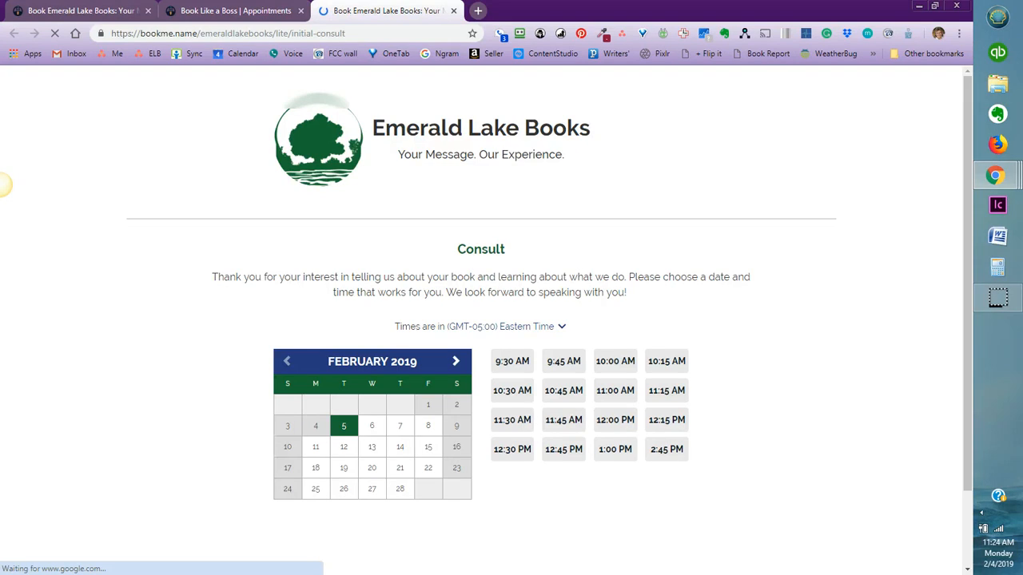
key(ctrl+shift+Tab)
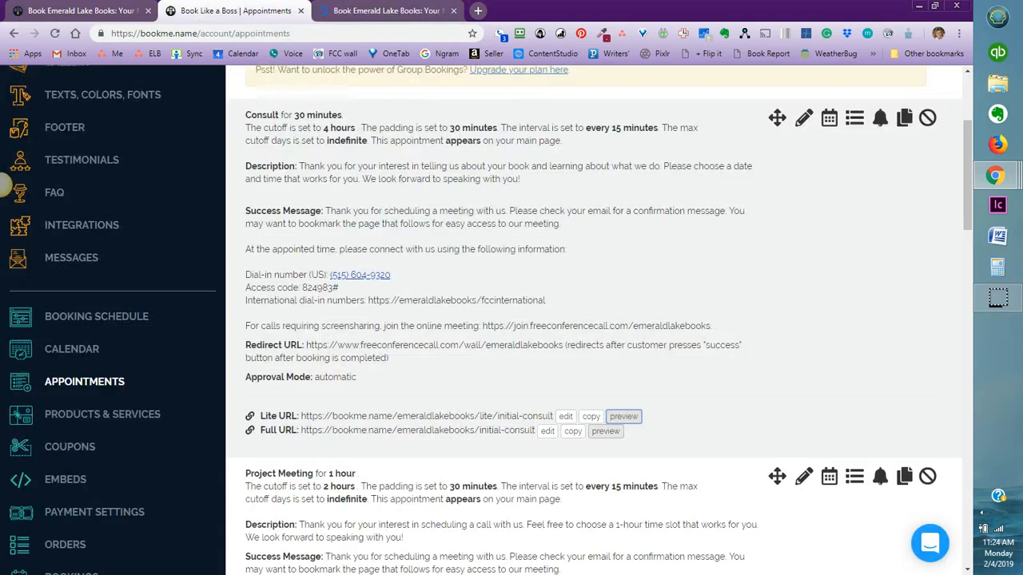
Preview the Consult appointment's Full URL booking page and close both preview pages
click(606, 431)
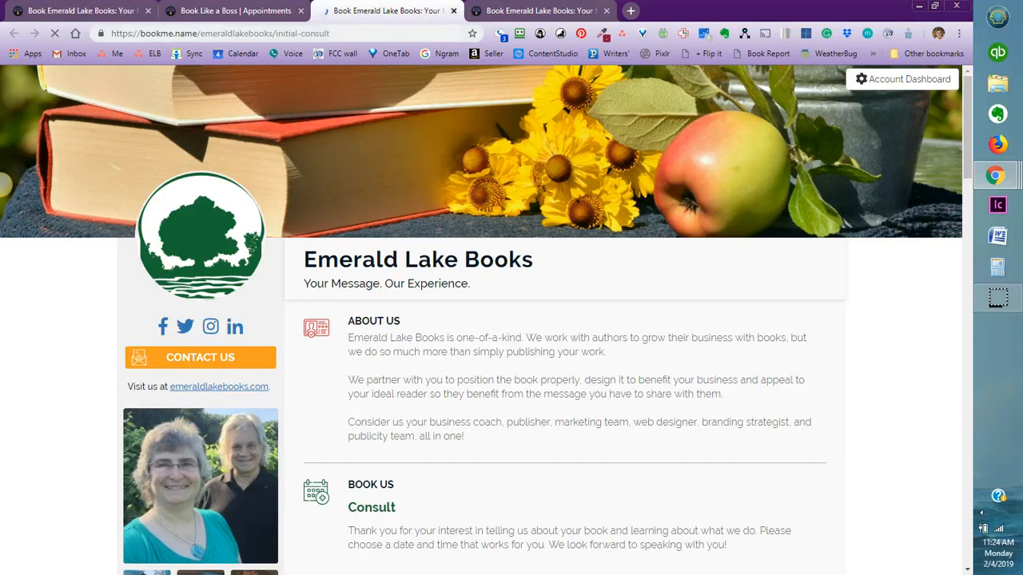
key(ctrl+w)
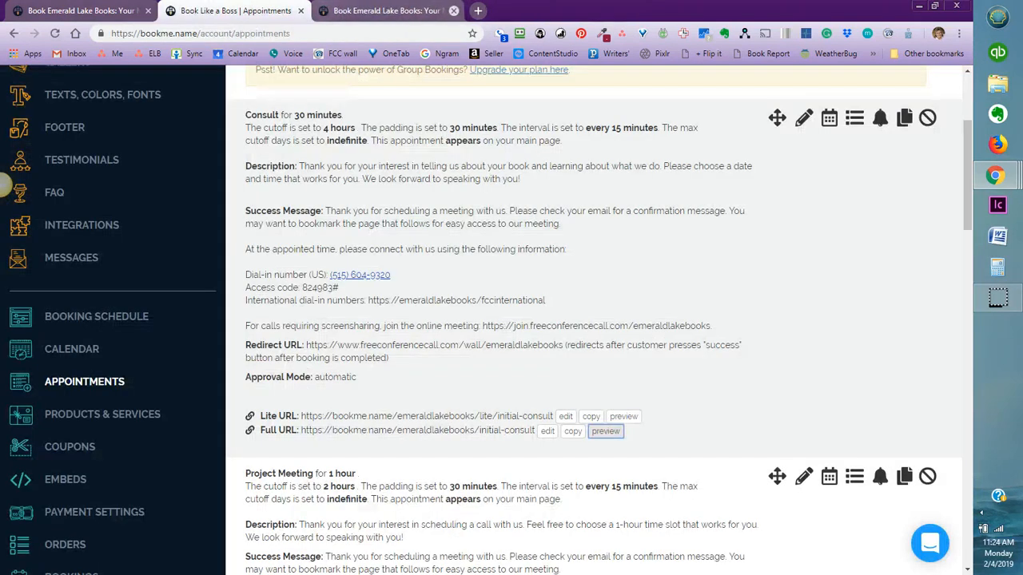
click(454, 10)
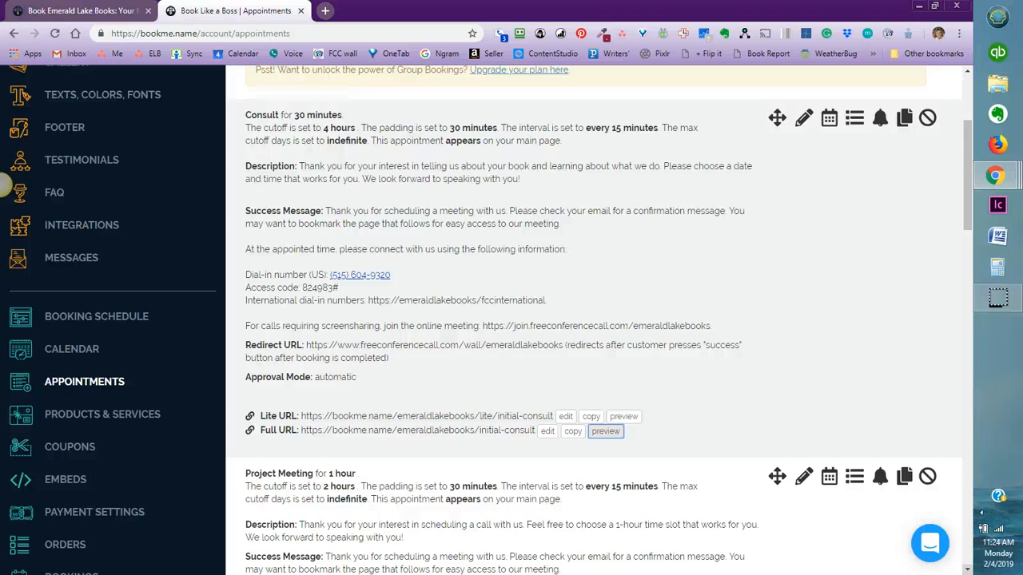
Examine the Consult appointment's default availability under custom schedule settings, cancel without saving it, and view the appointment's custom fields
scroll(4, 185, down, 1)
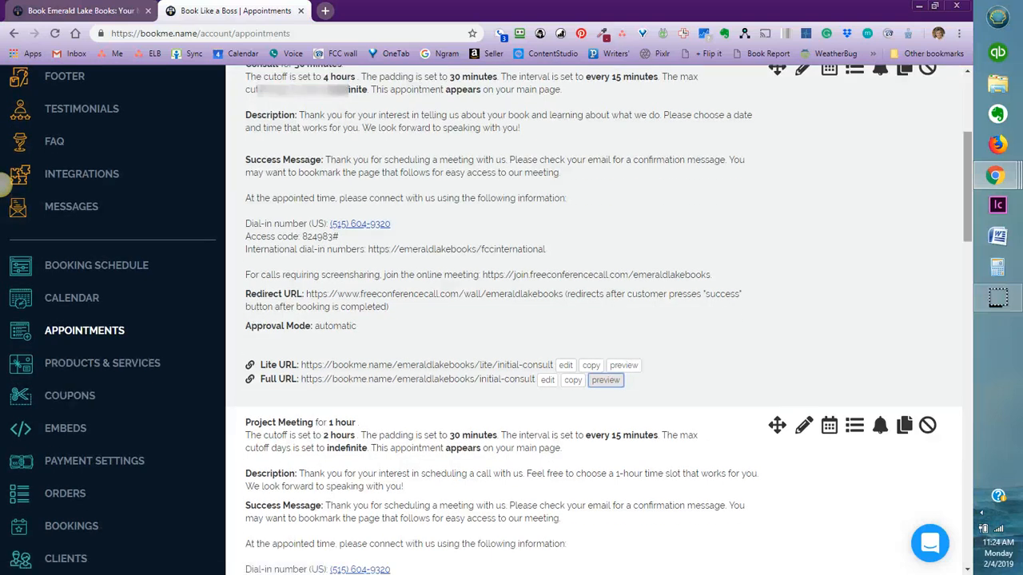
scroll(4, 186, up, 2)
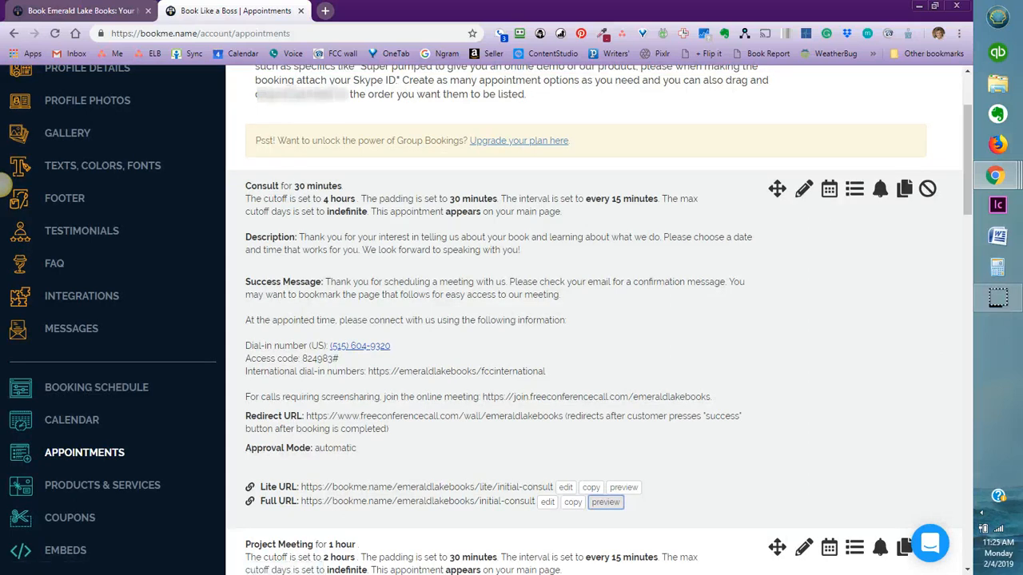
click(828, 189)
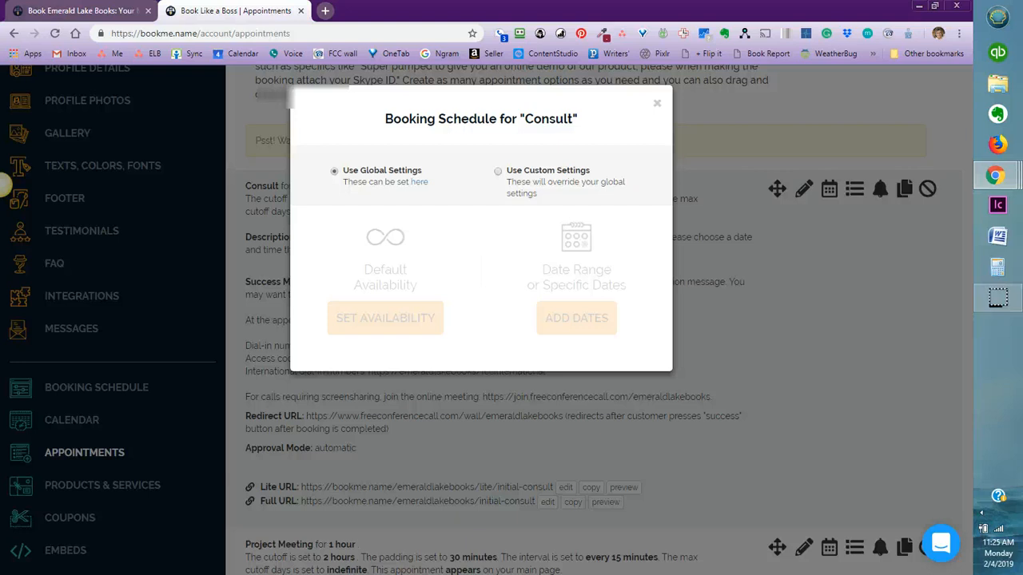
click(498, 171)
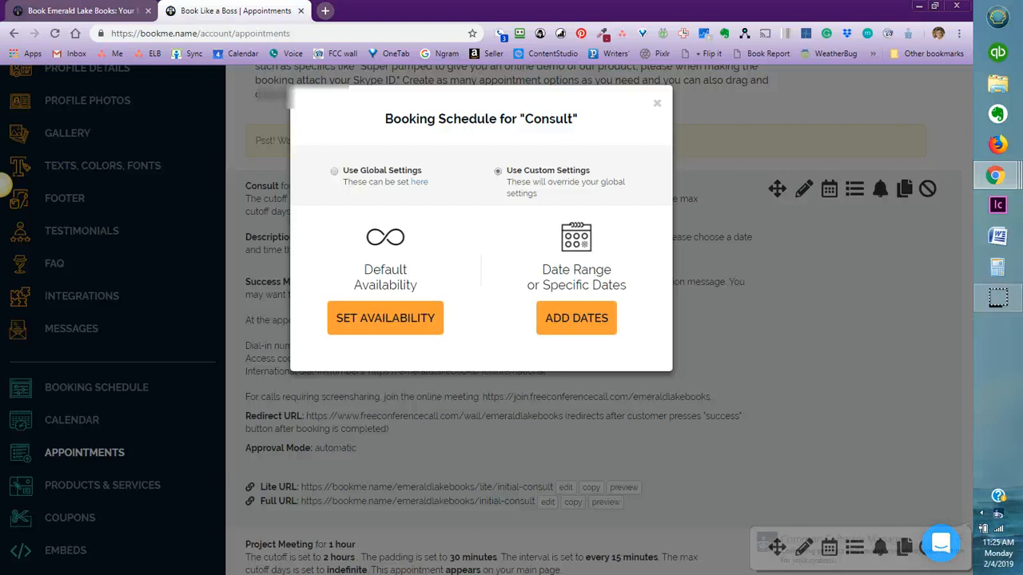
click(386, 318)
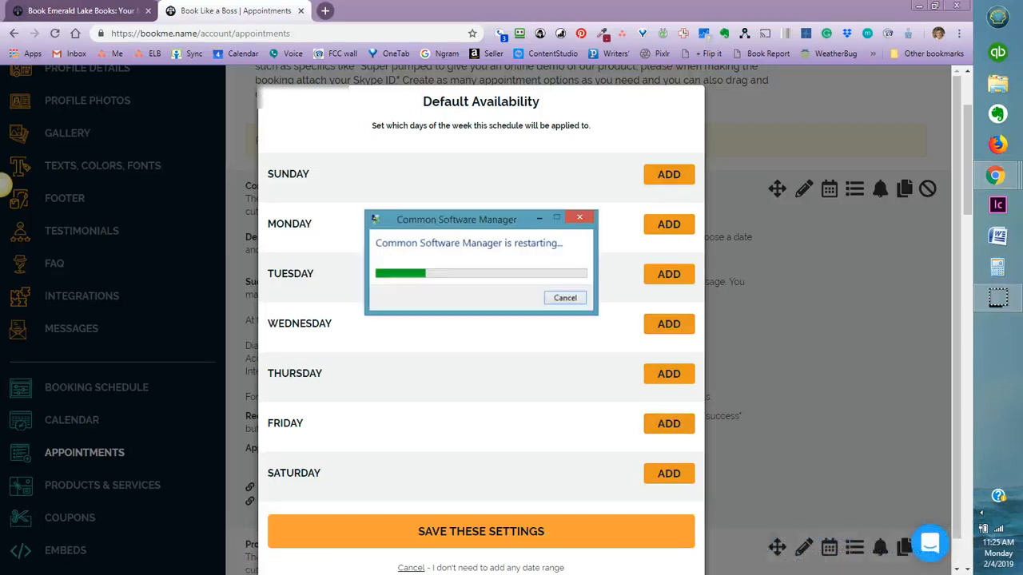
click(411, 568)
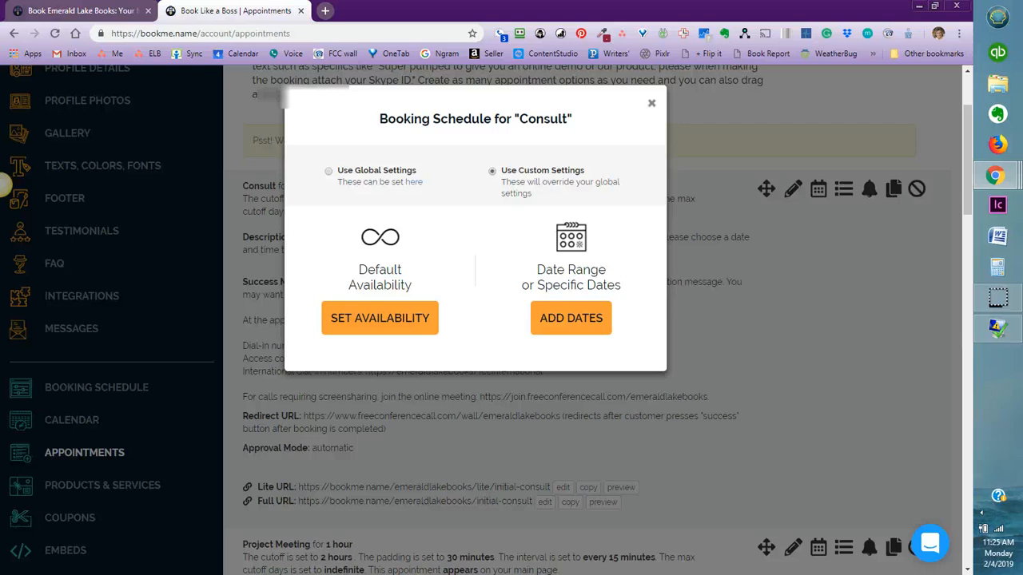
click(652, 103)
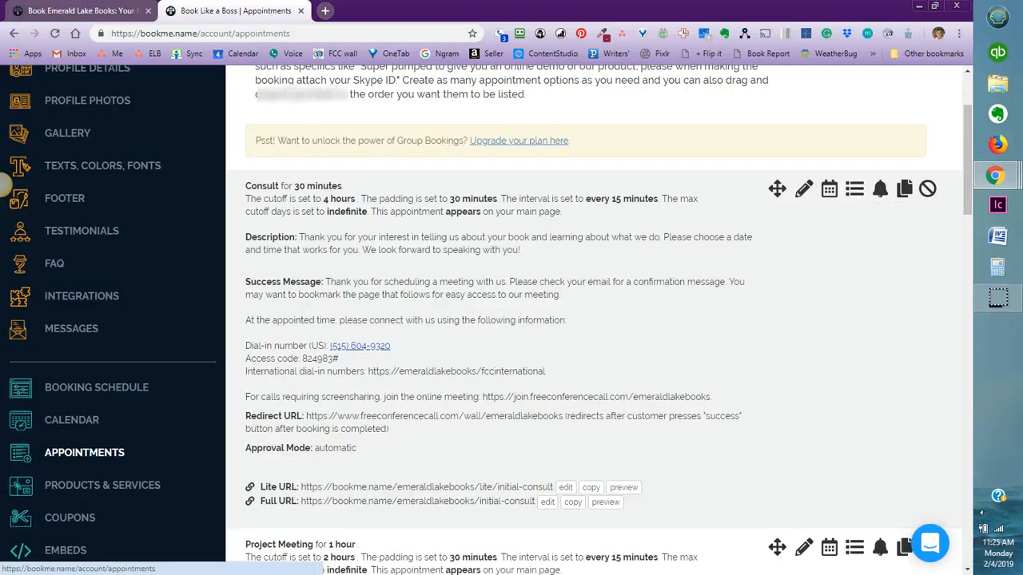
click(854, 188)
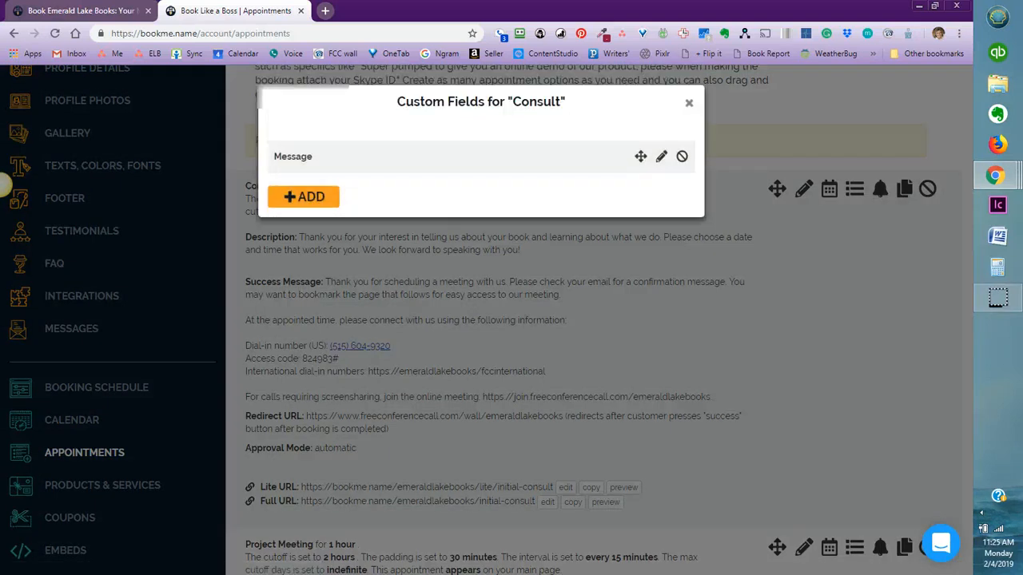
click(689, 103)
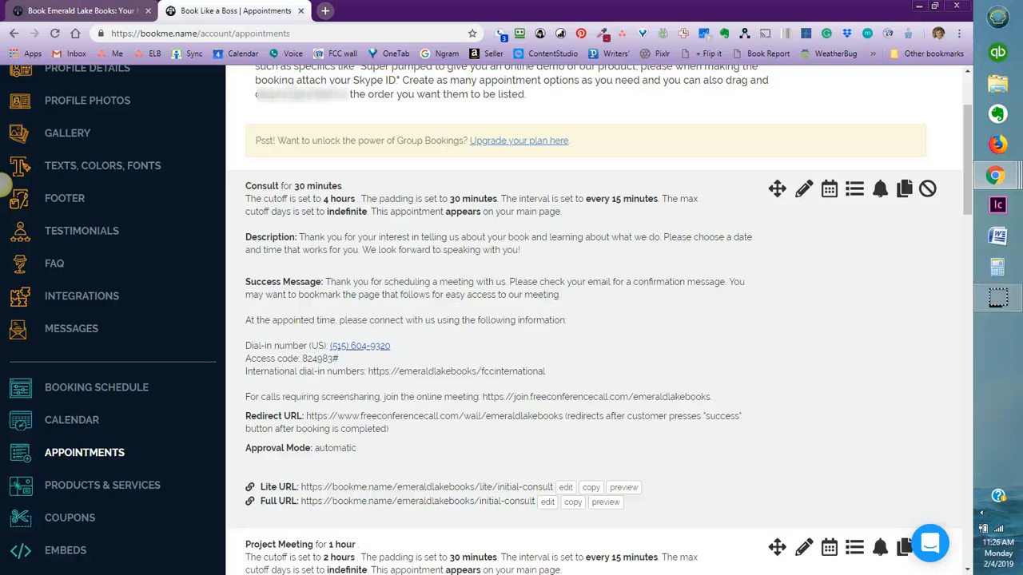
Open the Book Marketing Strategy Call package for editing in Products & Services and view its Package Type and Payment Options choices
click(102, 486)
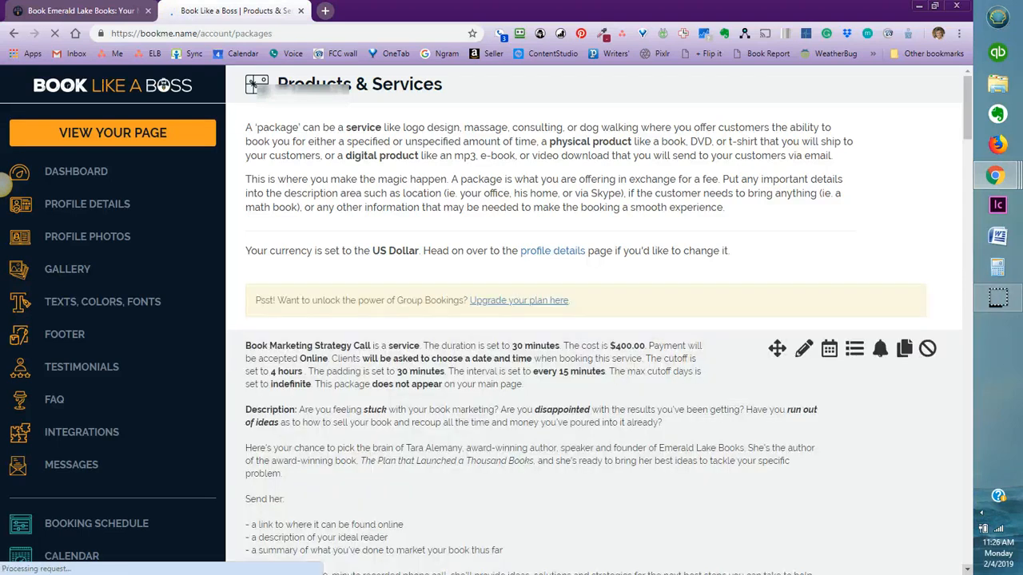
scroll(4, 183, down, 1)
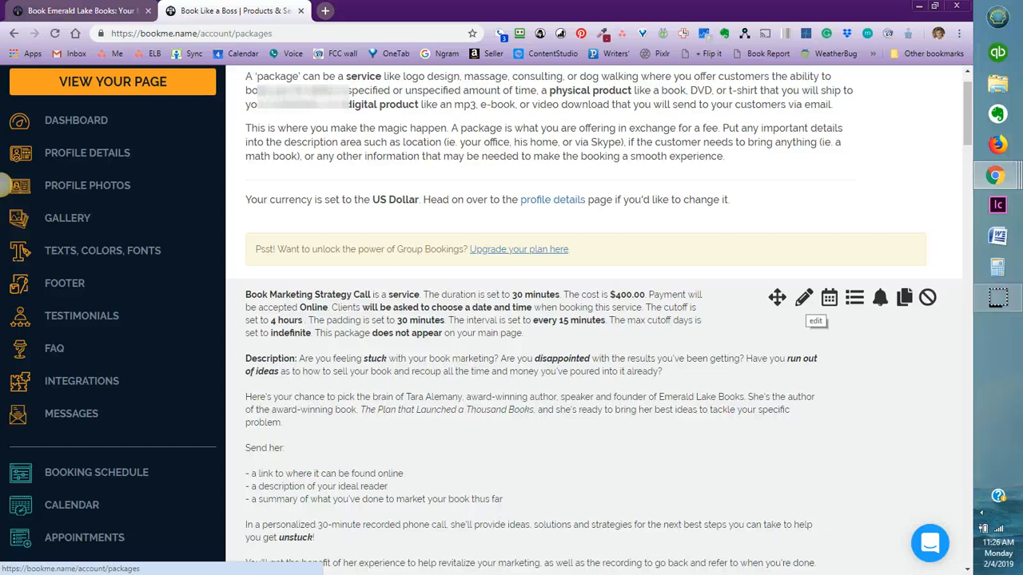
click(805, 300)
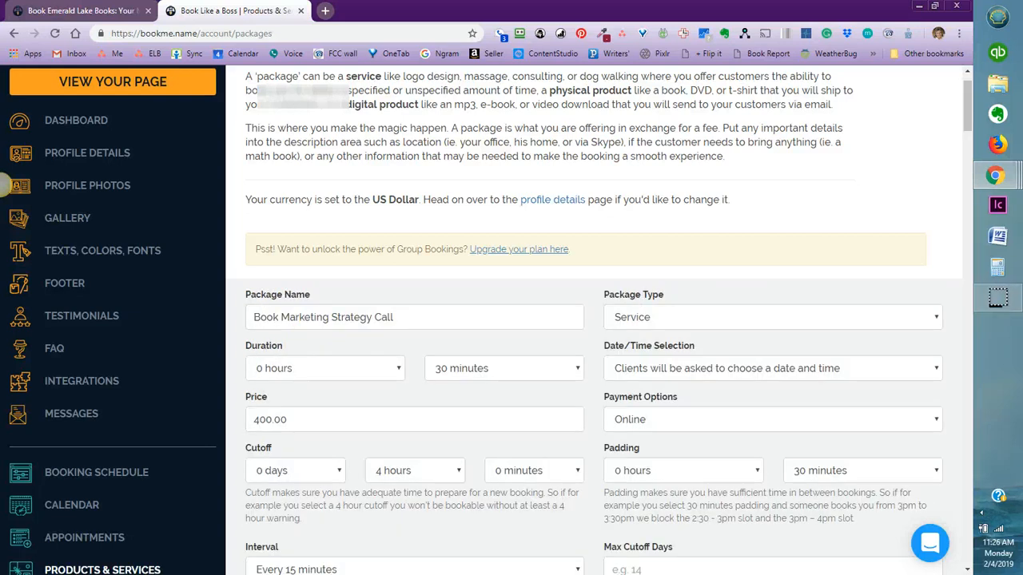
scroll(4, 186, down, 2)
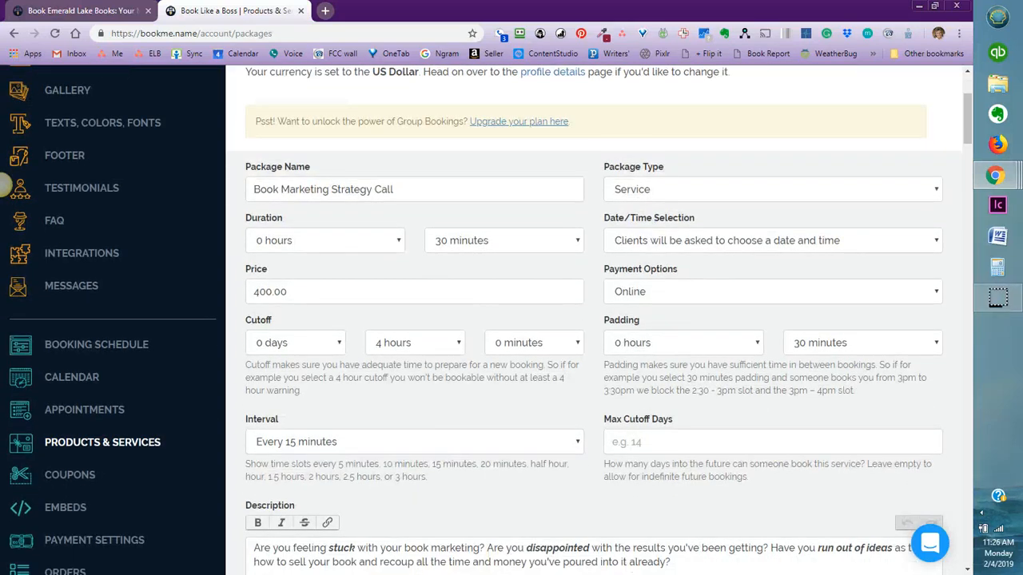
click(772, 189)
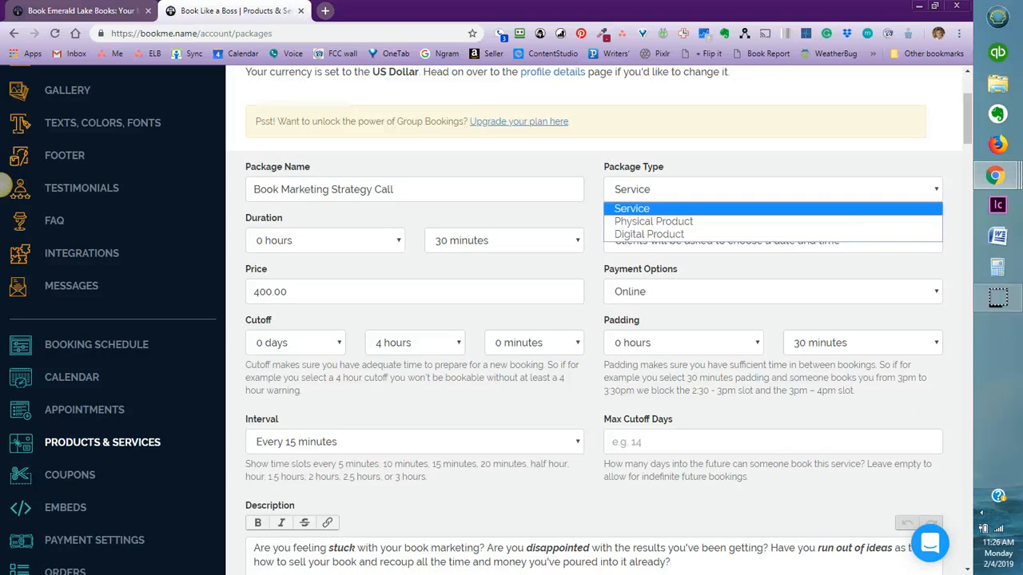
key(Escape)
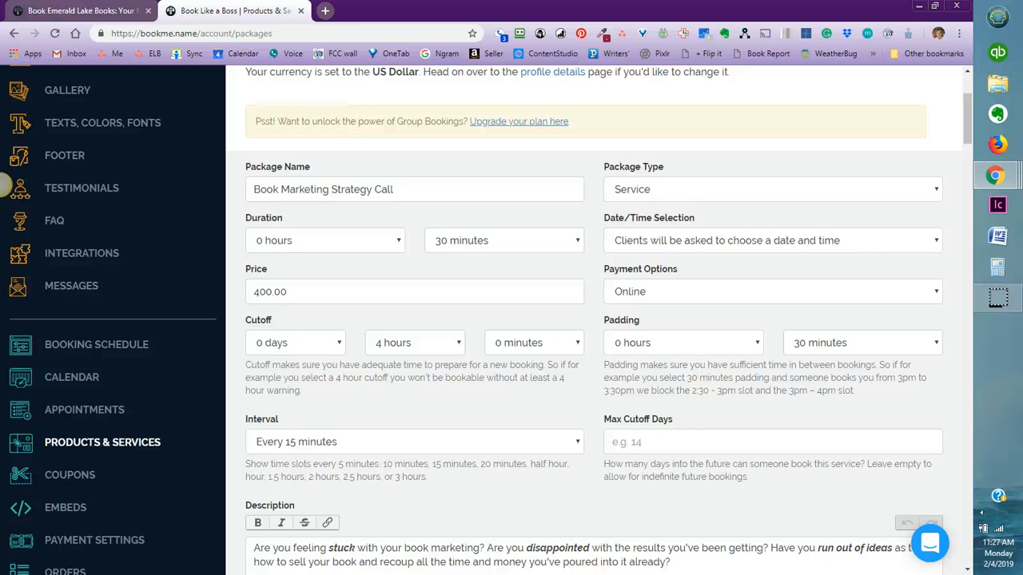
click(773, 292)
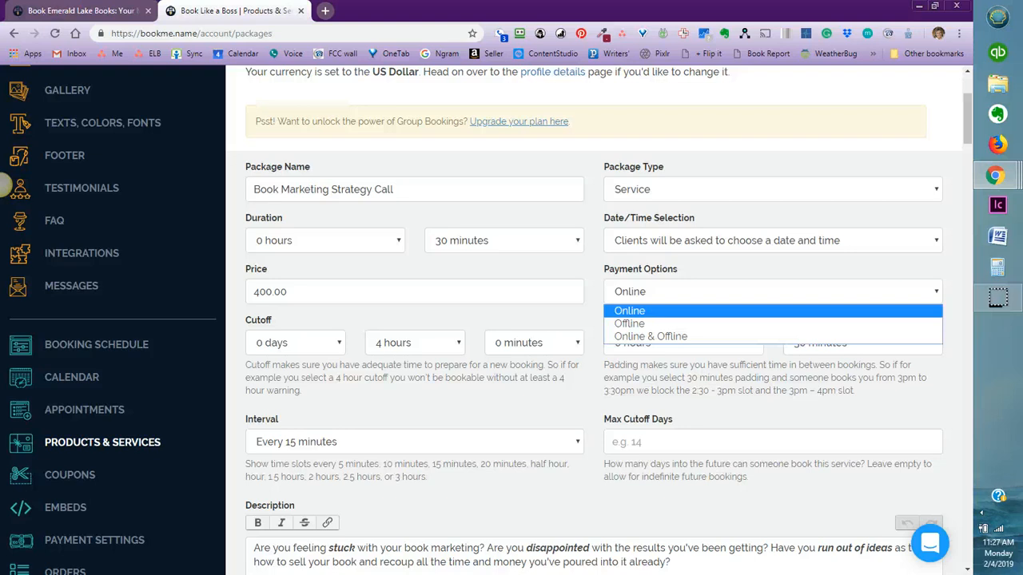
key(Escape)
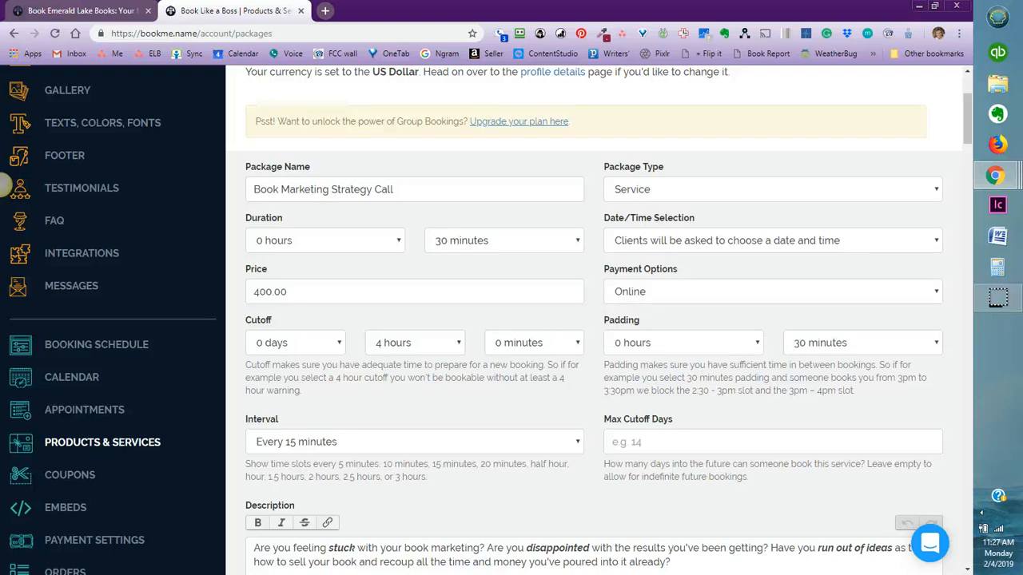
Review the package's remaining settings, from cutoff, description and gallery to the success message, Redirect URL, Button Text and calendar options
scroll(4, 185, down, 3)
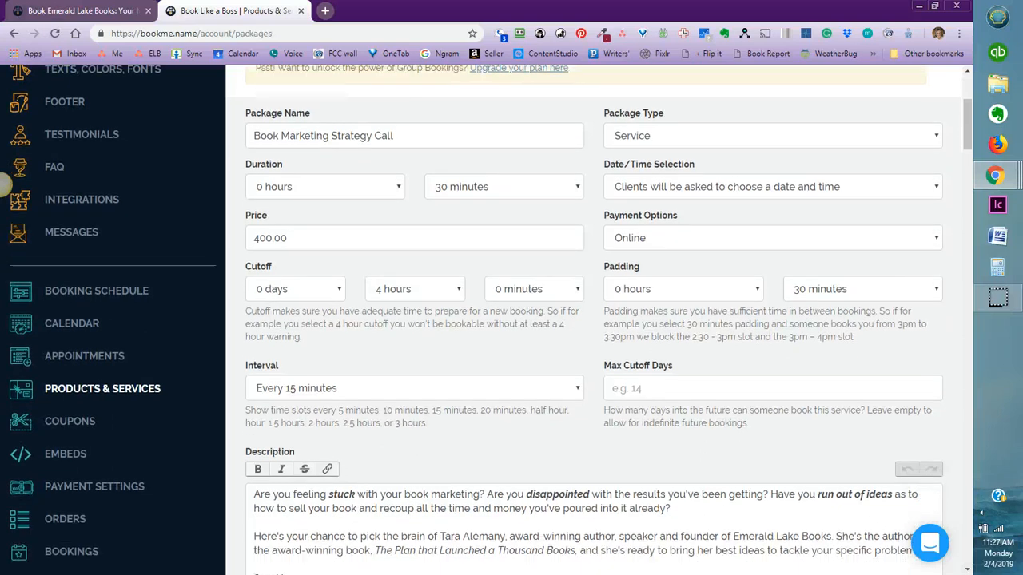
scroll(4, 186, down, 4)
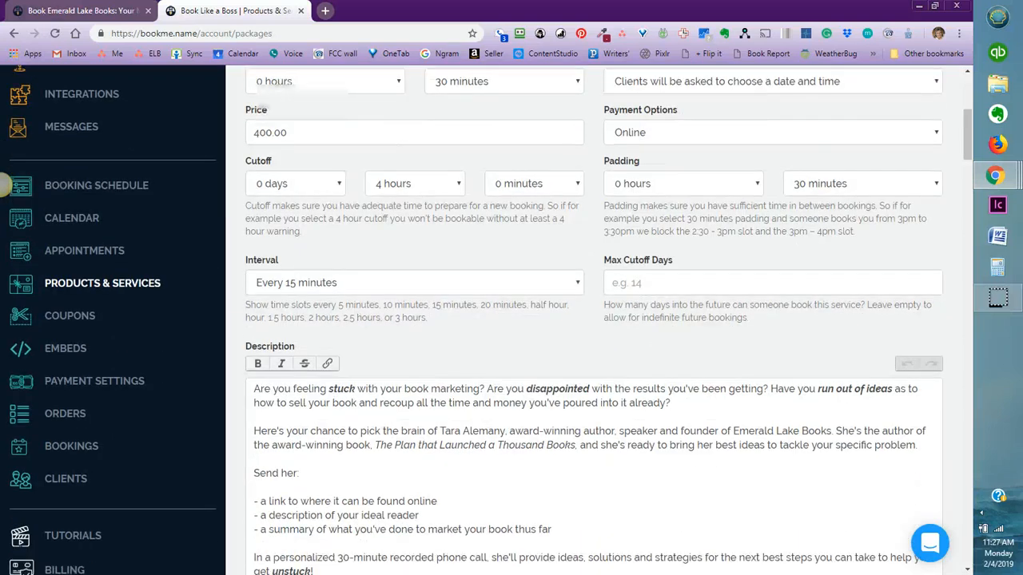
scroll(4, 185, down, 4)
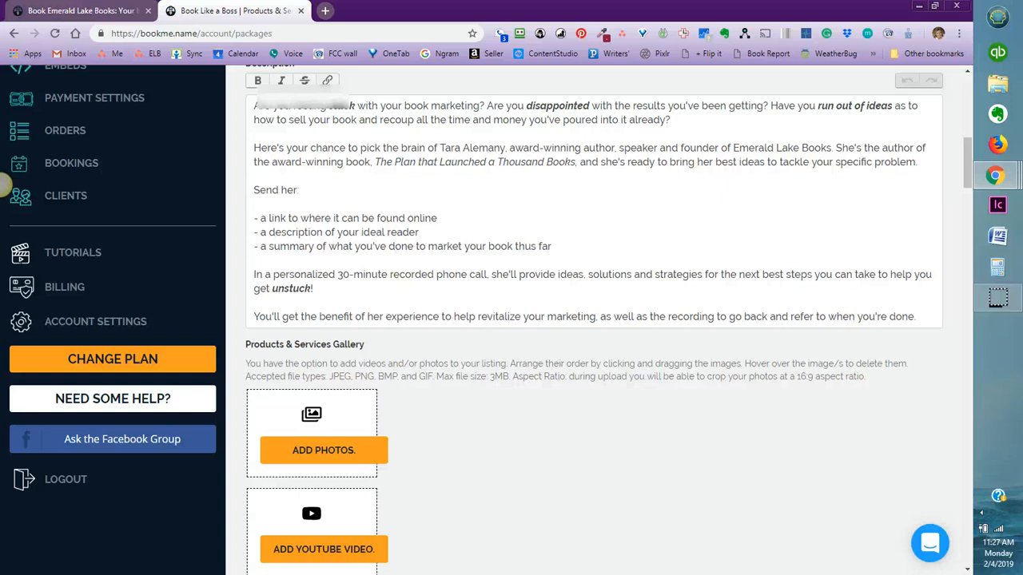
scroll(4, 185, down, 2)
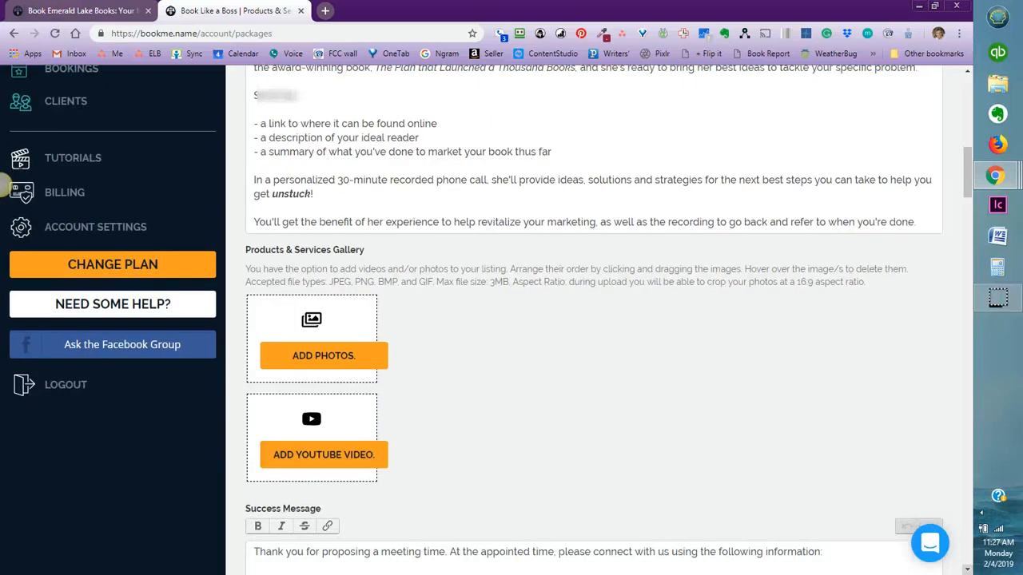
scroll(4, 185, down, 2)
scroll(4, 186, down, 2)
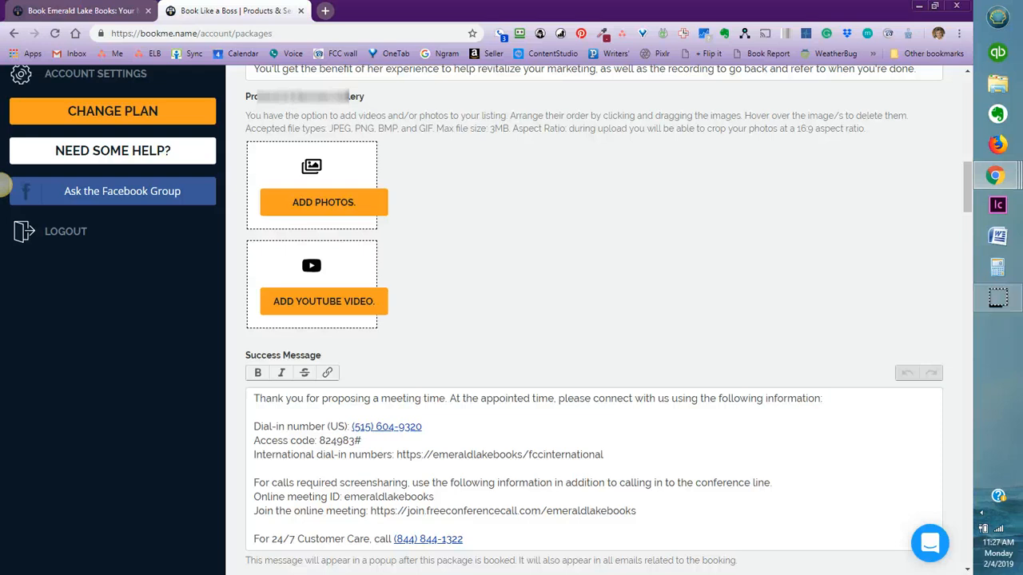
scroll(4, 185, down, 3)
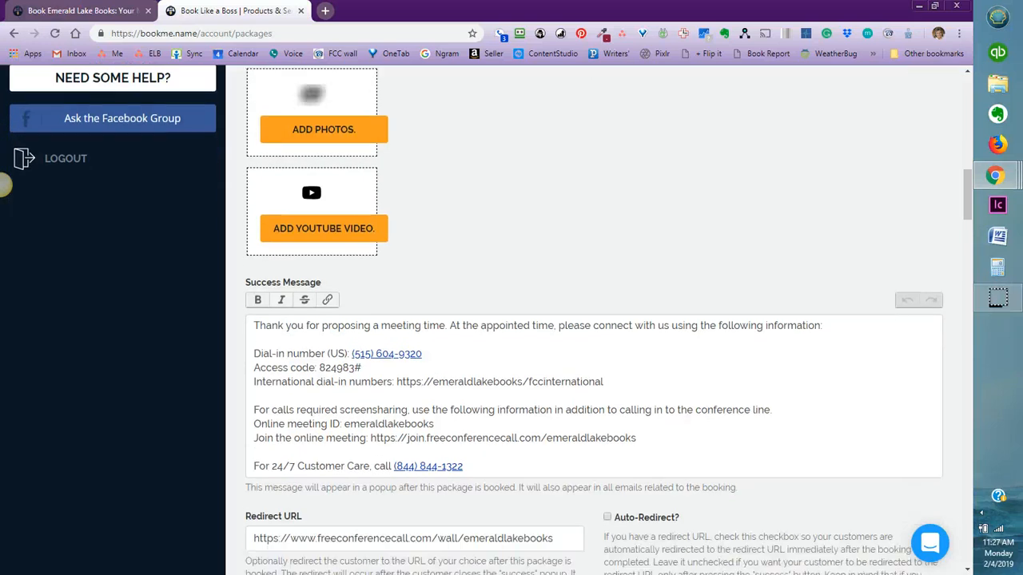
scroll(4, 185, down, 3)
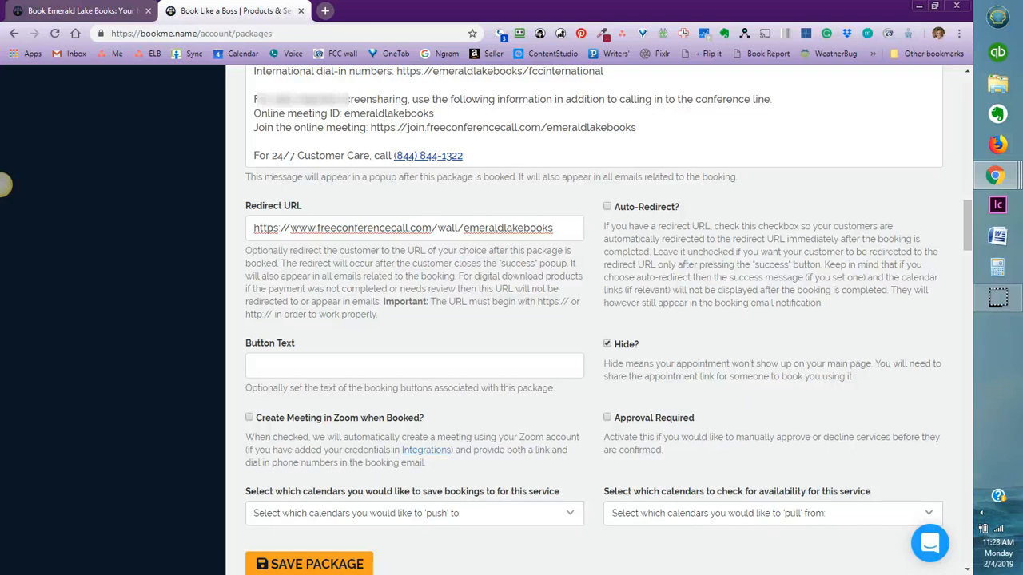
key(Tab)
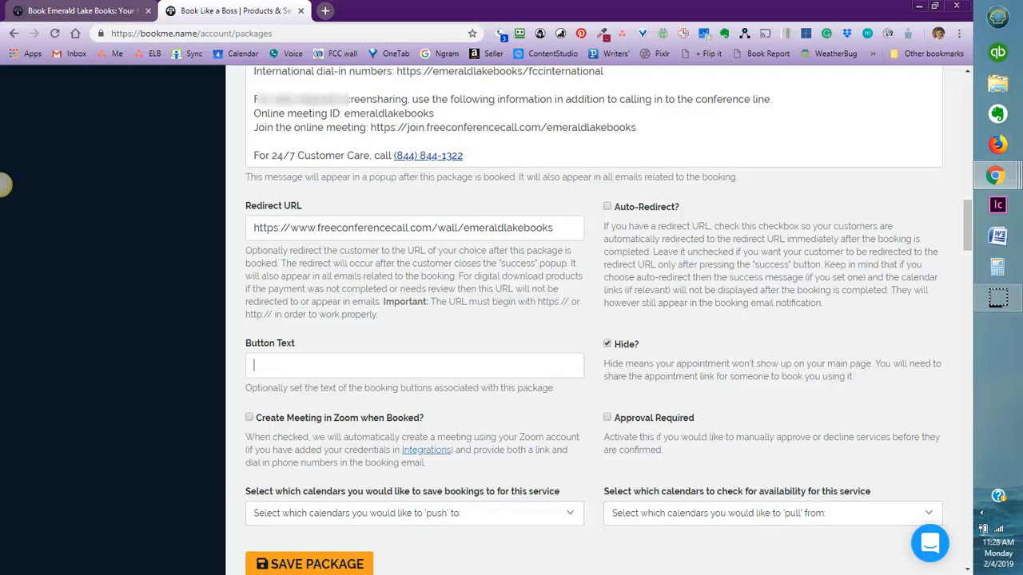
View the calendar choices for saving the package's bookings and look over the neighbouring availability, Zoom and approval options
scroll(4, 185, down, 2)
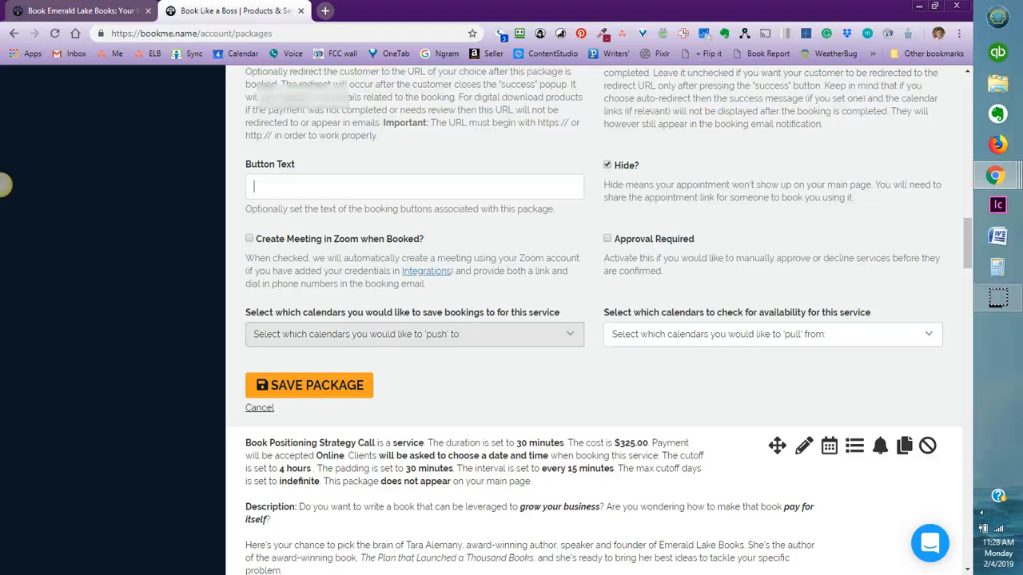
click(415, 334)
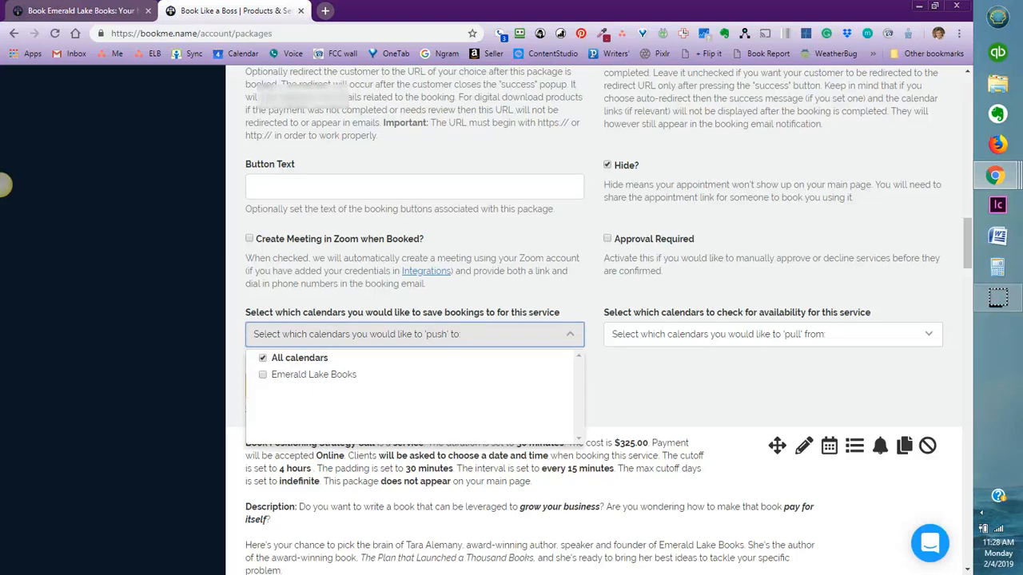
click(415, 334)
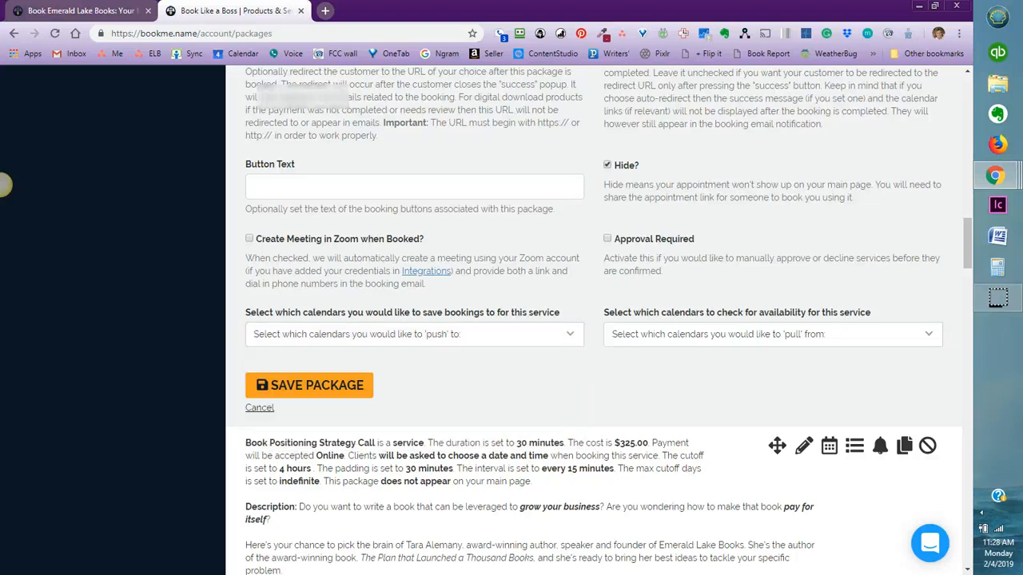
scroll(4, 184, up, 2)
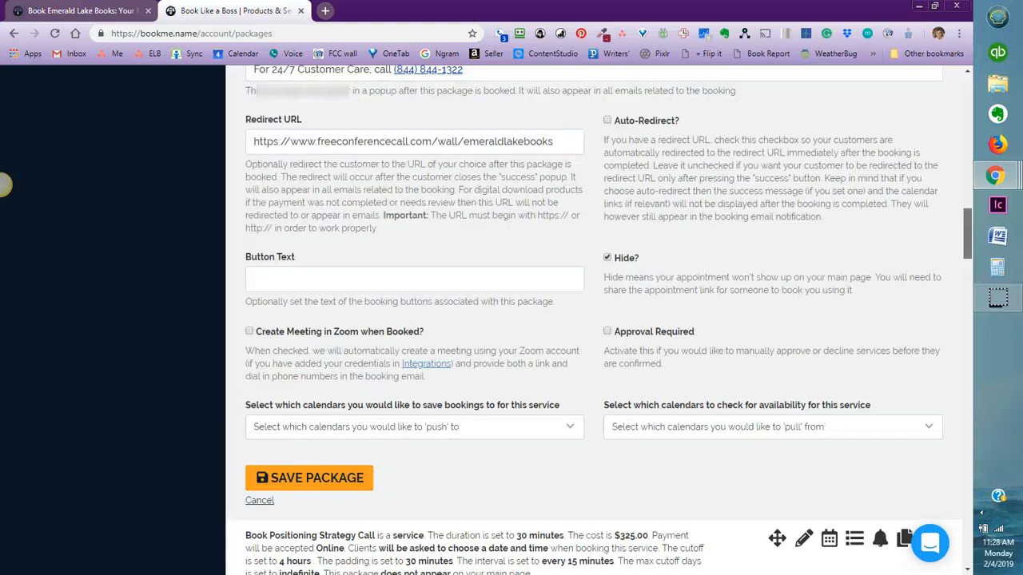
scroll(4, 184, down, 1)
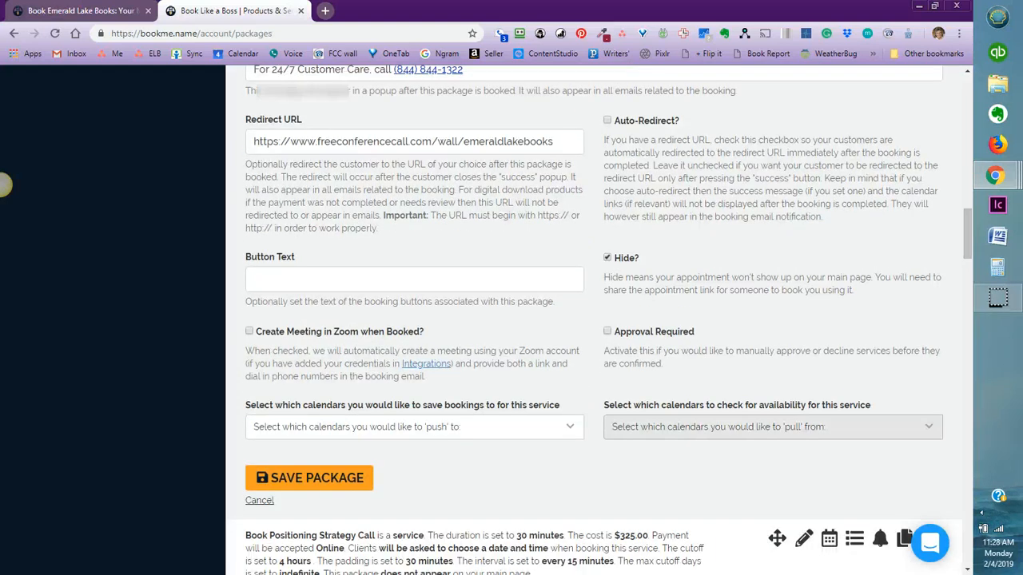
scroll(4, 184, up, 5)
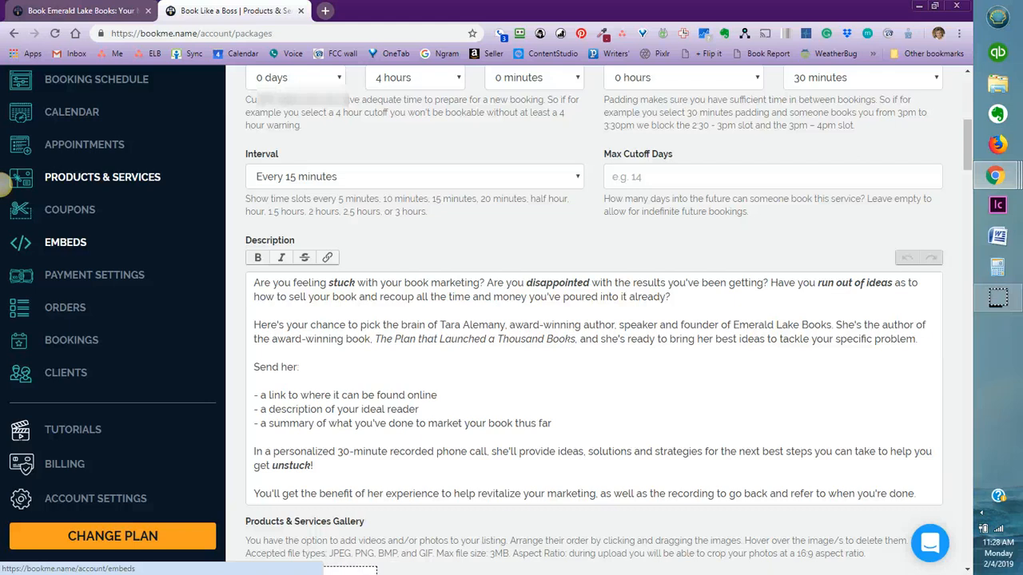
Switch to the Emerald Lake Books website's Services page and examine the embedded booking packages through to Is Writing a Book Right for You?
key(alt+Tab)
key(Escape)
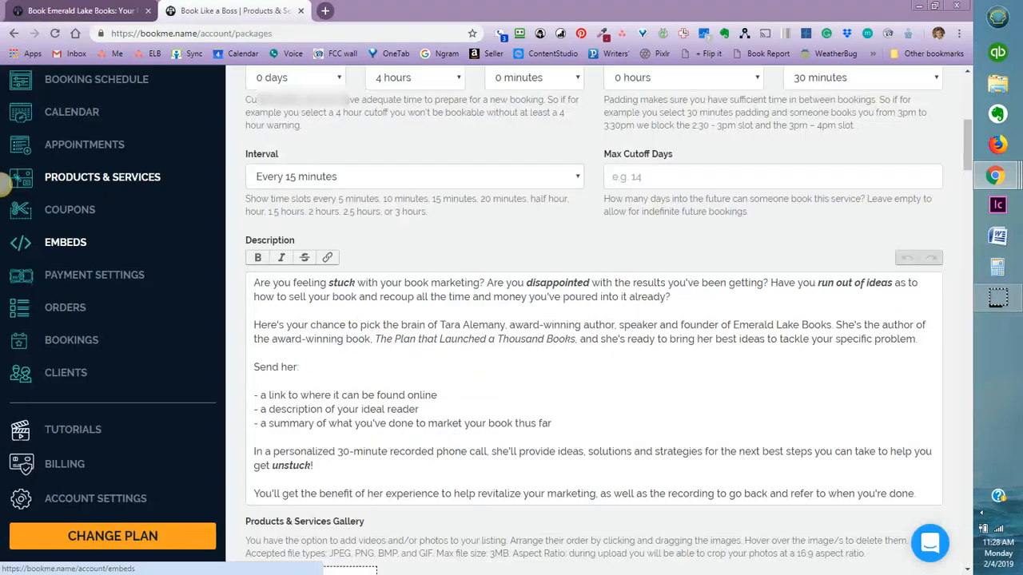
key(alt+Tab)
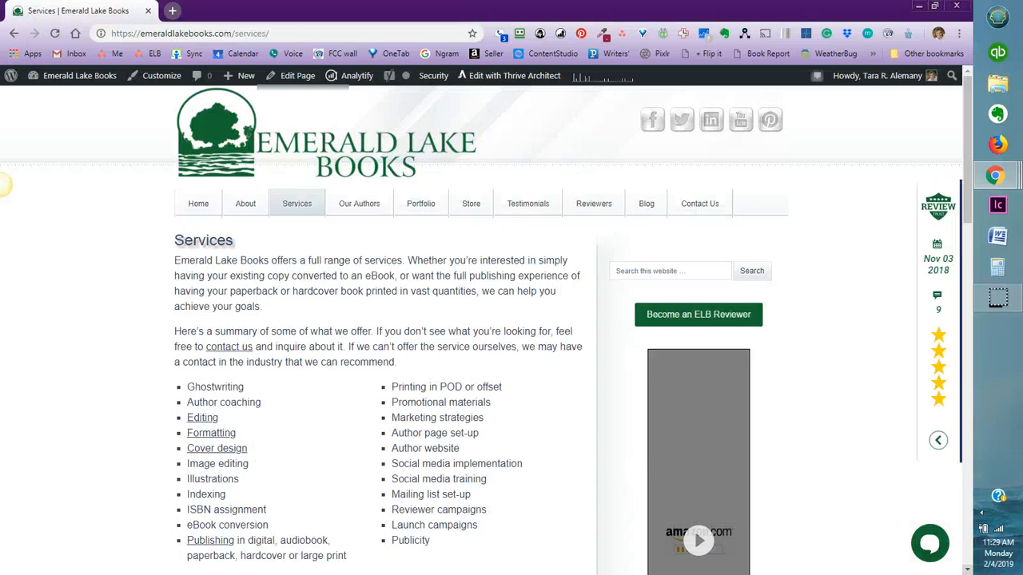
scroll(480, 330, down, 4)
scroll(479, 330, down, 3)
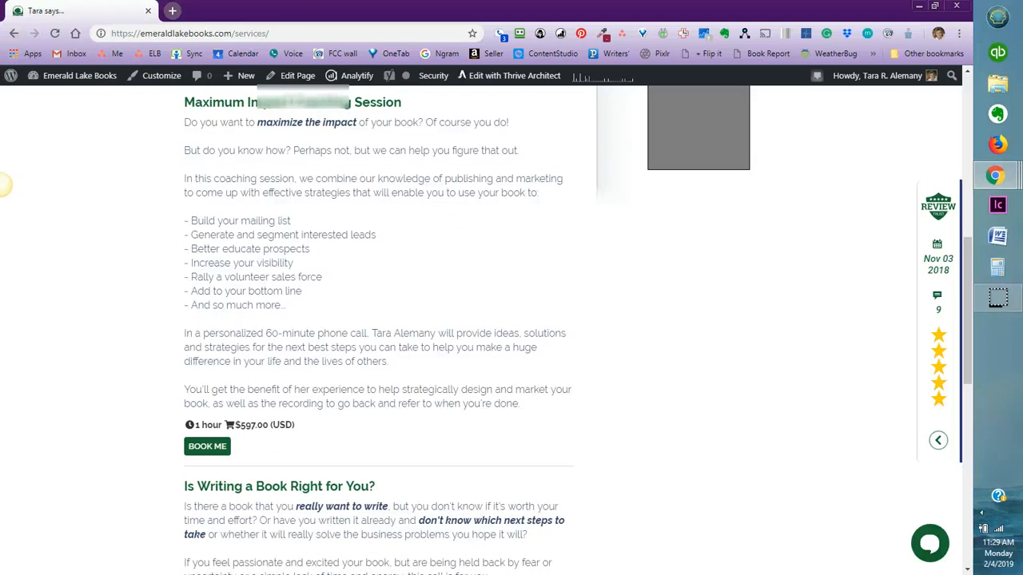
scroll(480, 330, down, 3)
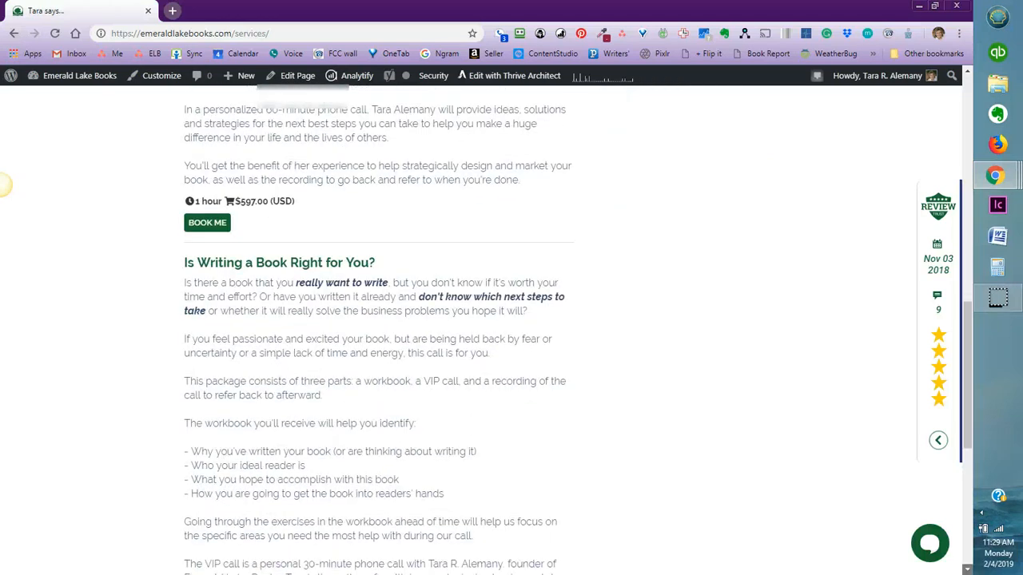
scroll(479, 330, down, 3)
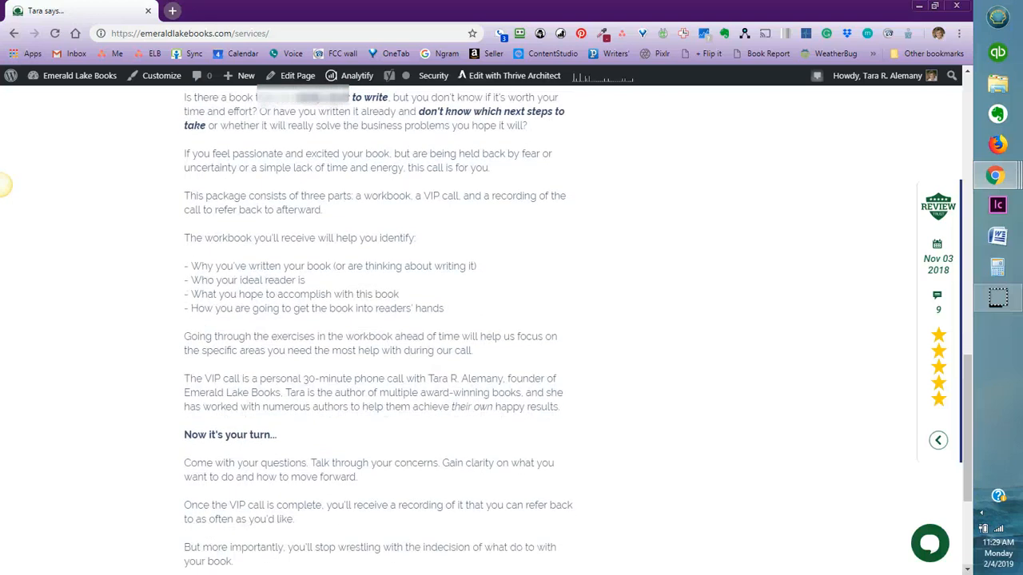
scroll(480, 330, down, 3)
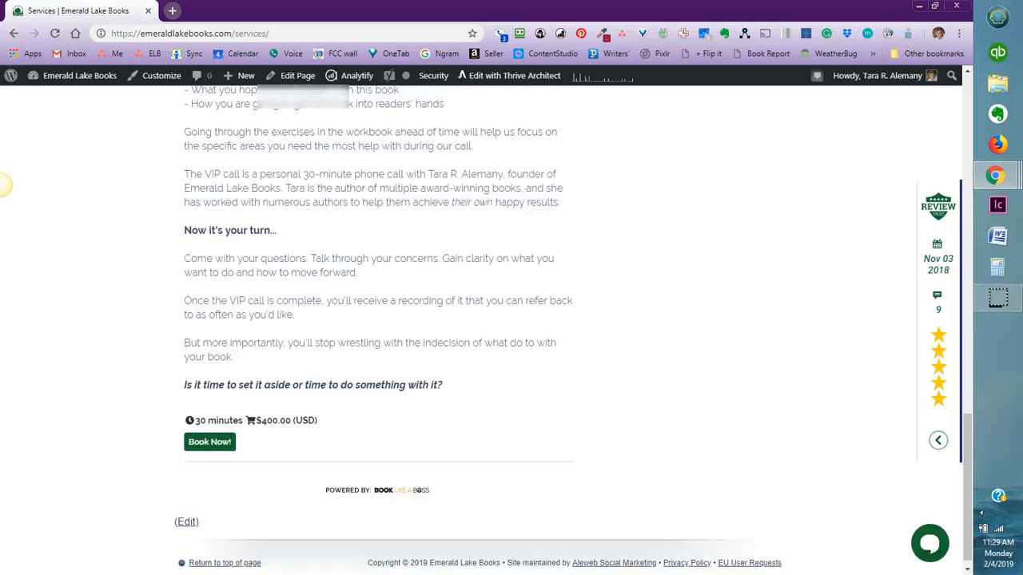
Select February 6, 2019 at 12:00 PM for Is Writing a Book Right for You? and review the booking form's contact and payment fields
click(209, 442)
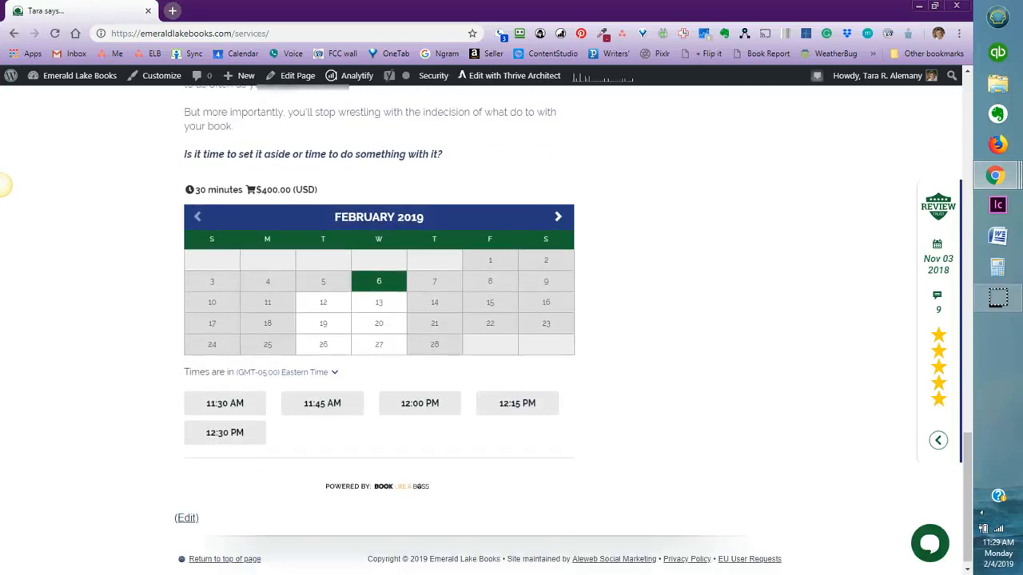
click(420, 404)
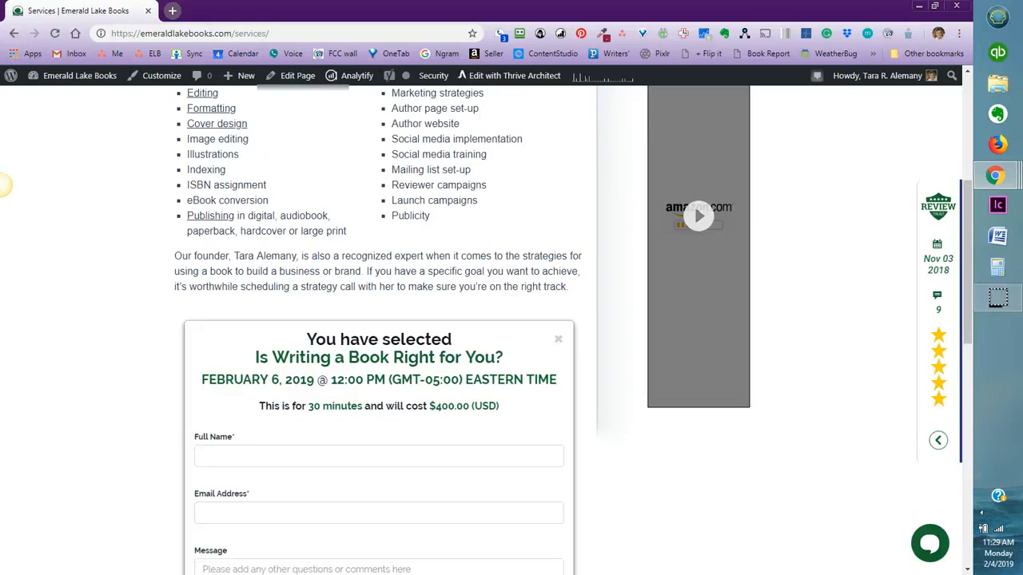
click(967, 569)
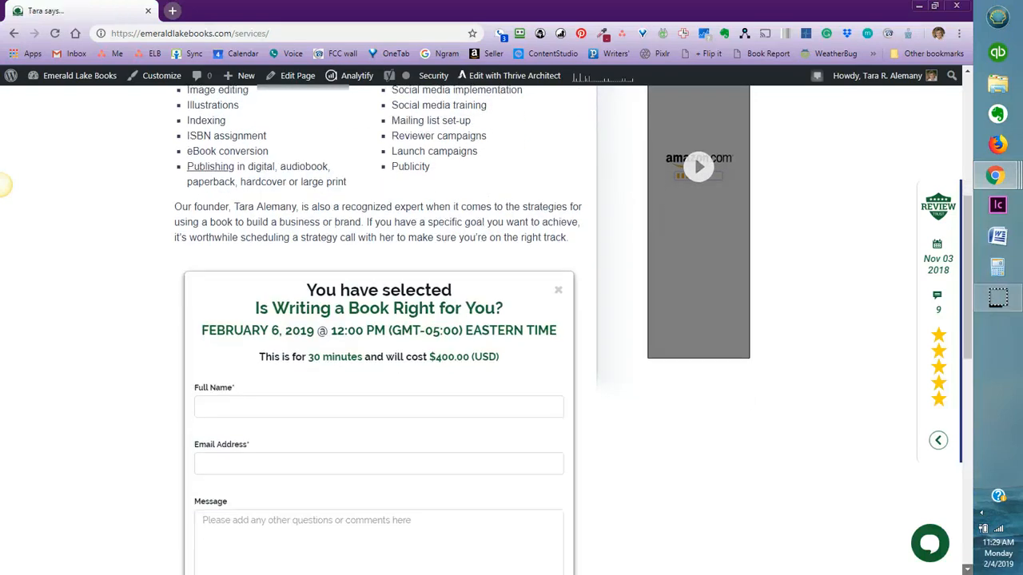
click(967, 569)
click(967, 569)
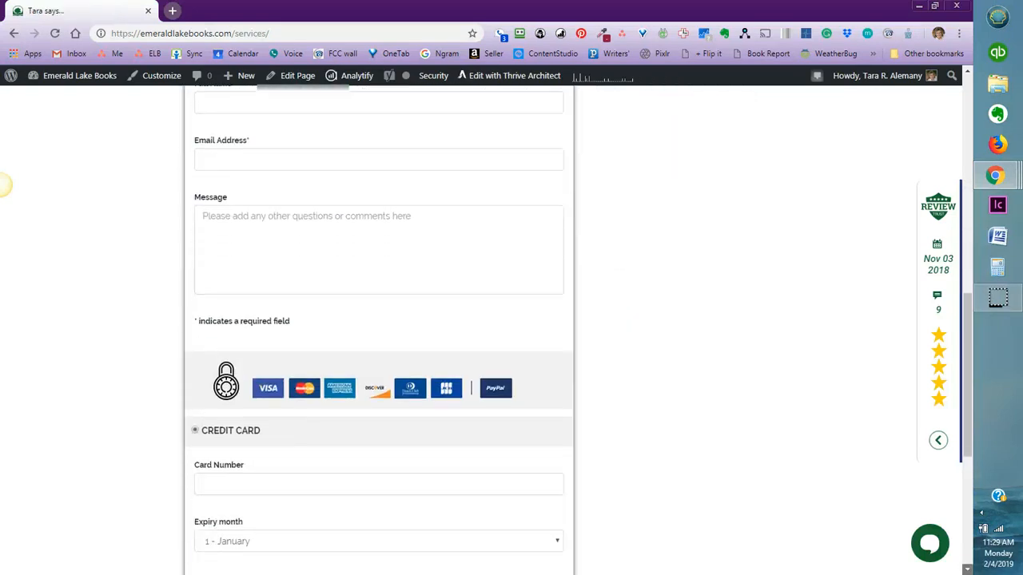
click(967, 569)
click(967, 569)
click(967, 569)
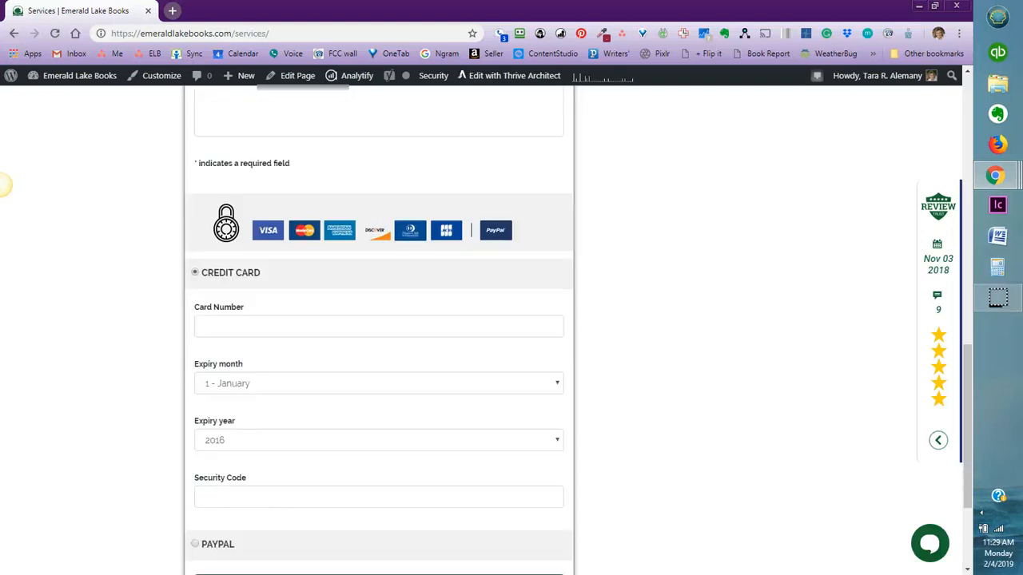
drag(967, 432, 967, 338)
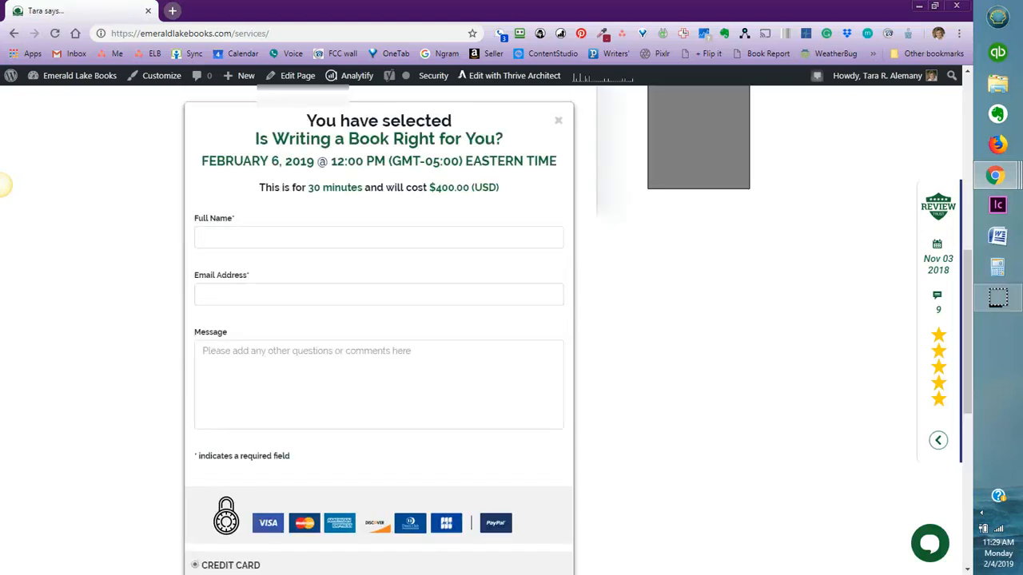
Return to the Book Like a Boss account, view both reschedule options for the Author session booking, and close them without rescheduling
key(alt+Tab)
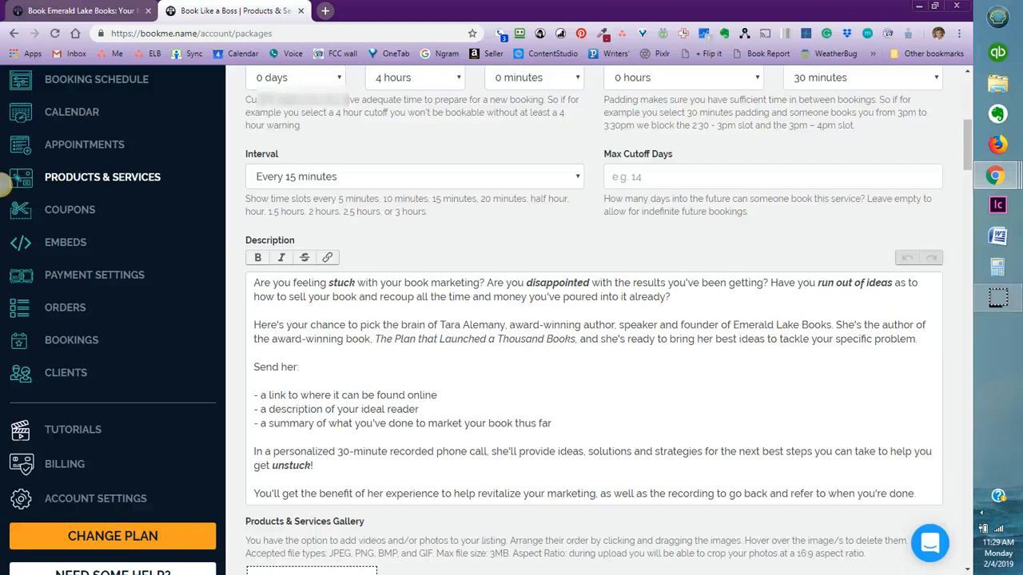
click(71, 340)
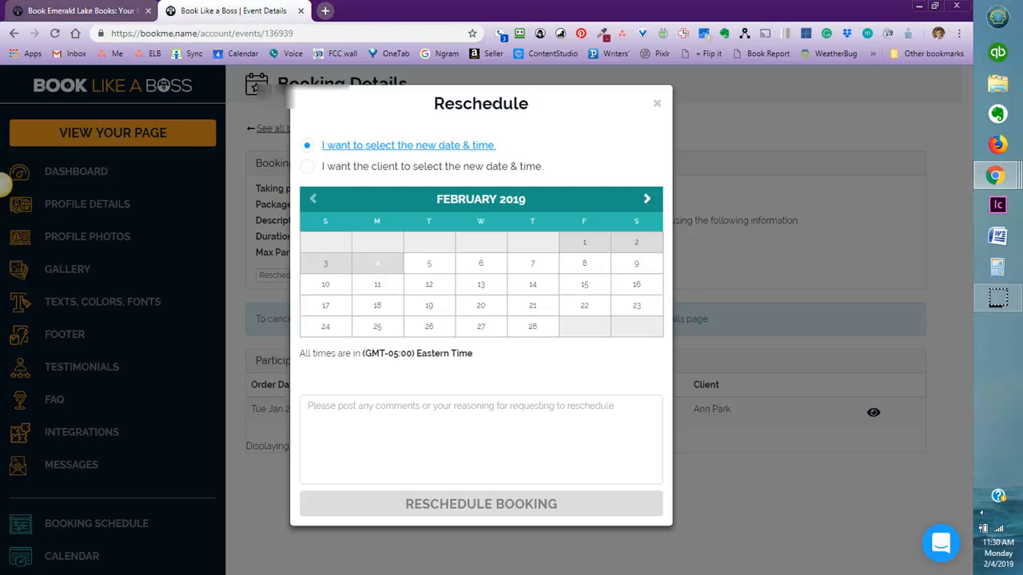
key(super+c)
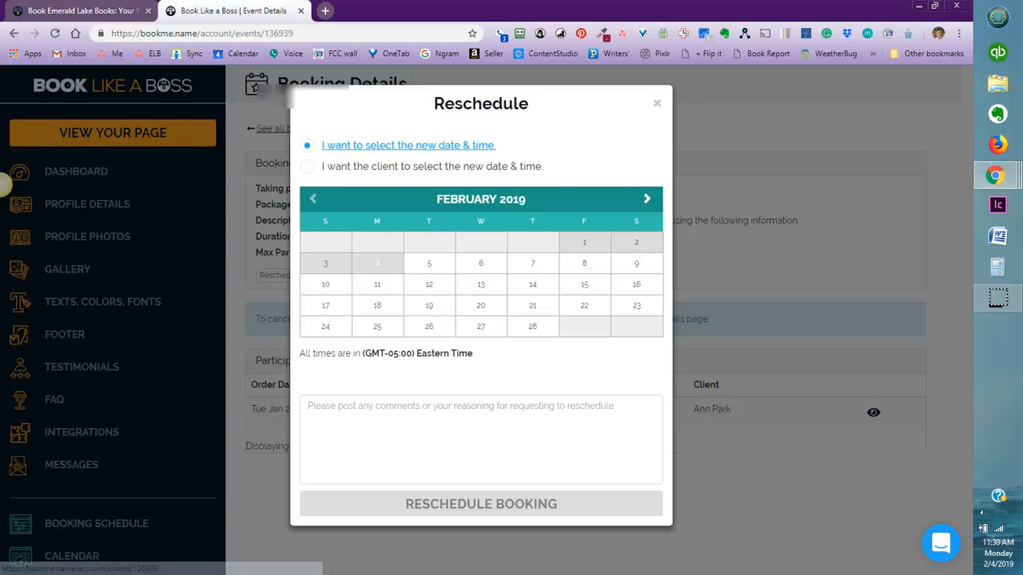
click(432, 166)
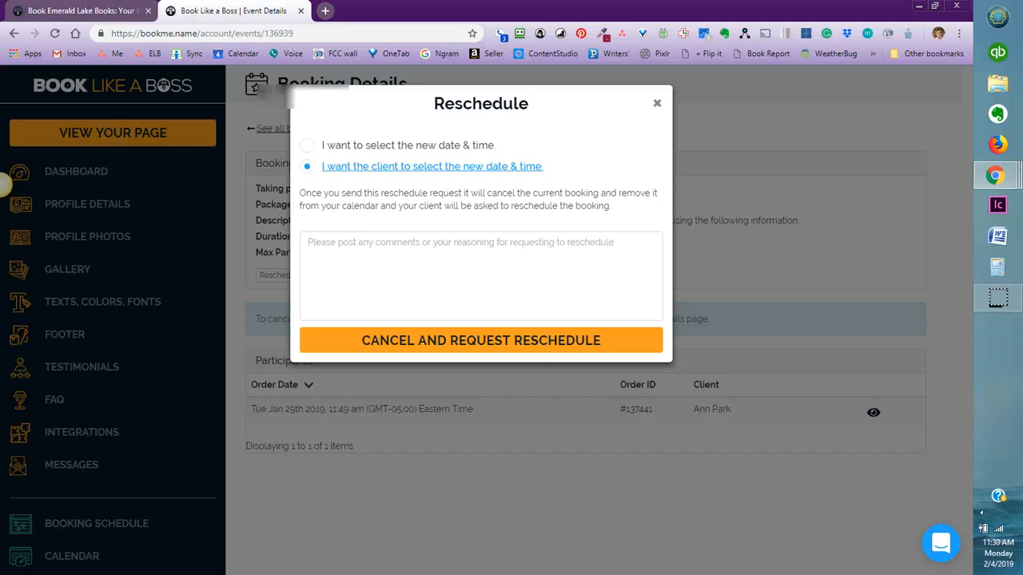
click(657, 103)
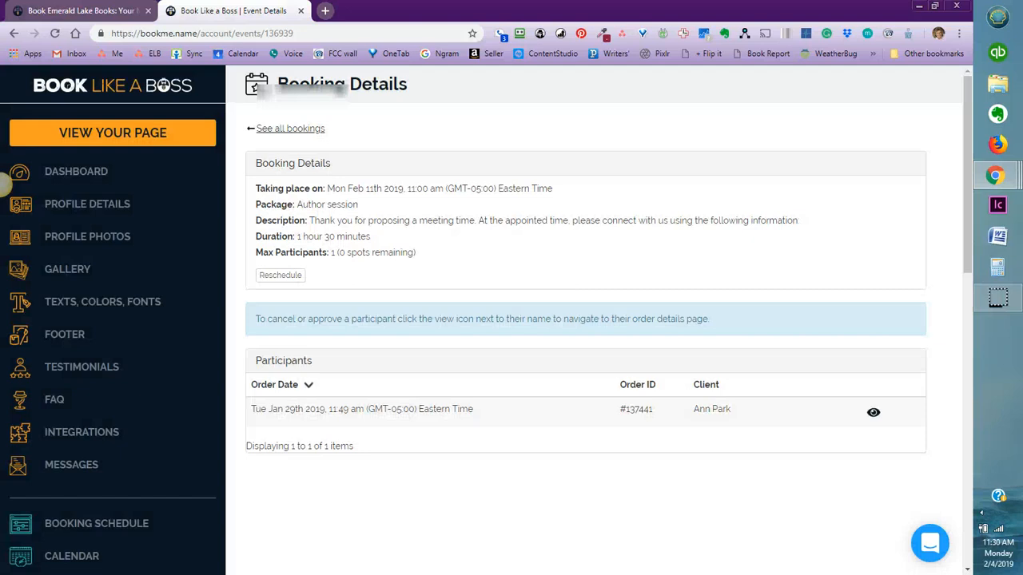
scroll(5, 183, down, 5)
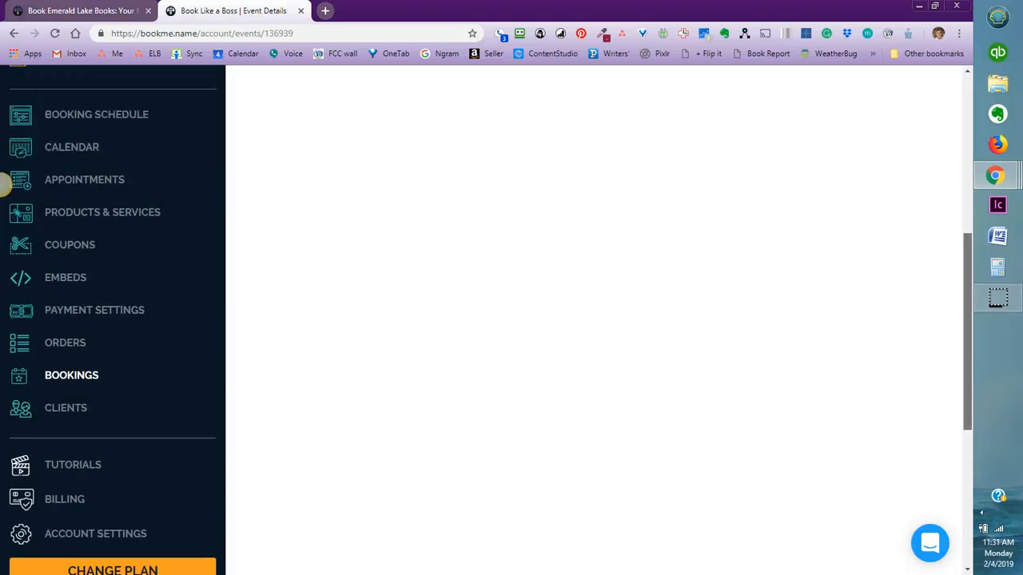
scroll(5, 183, up, 5)
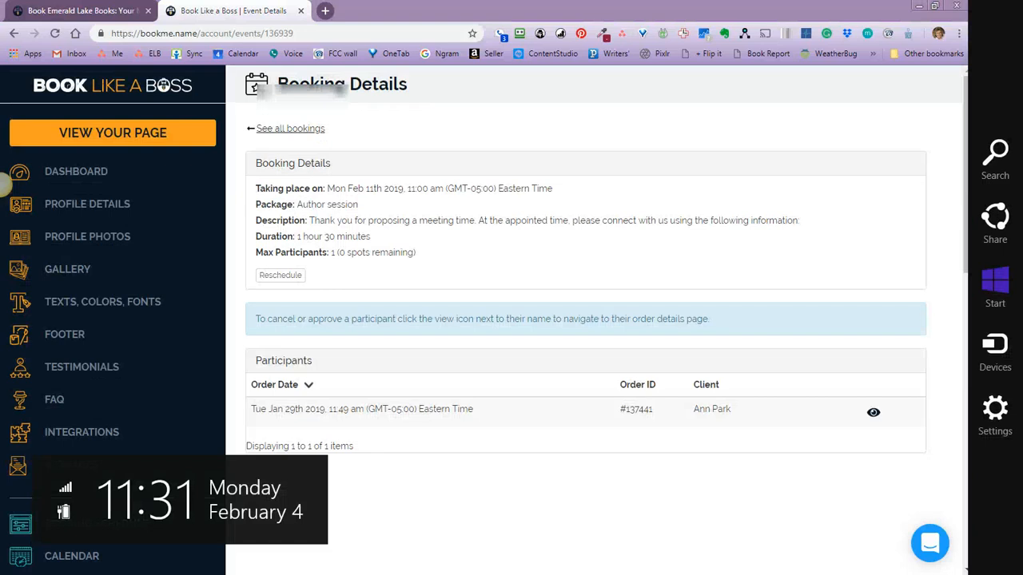
click(5, 183)
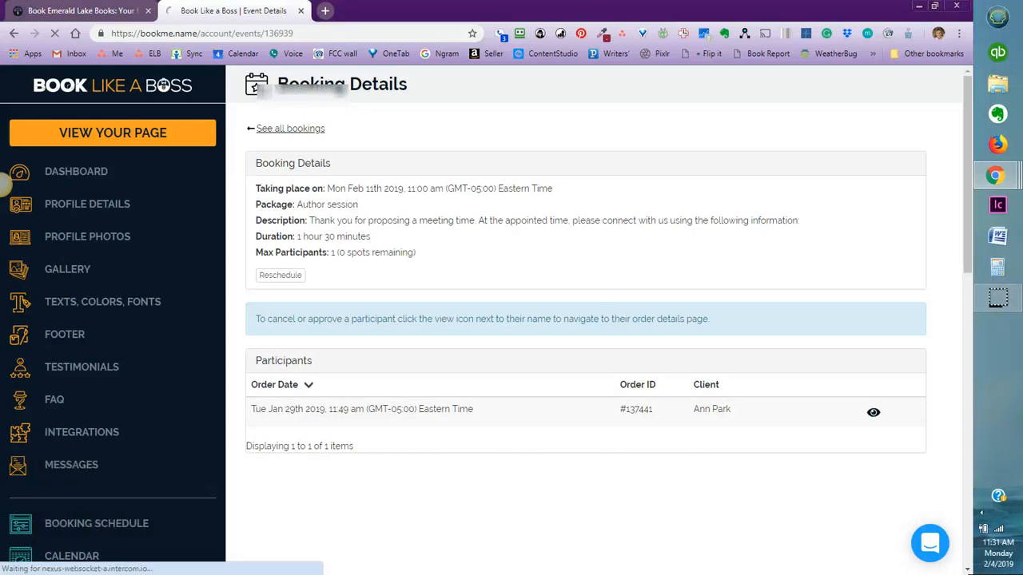